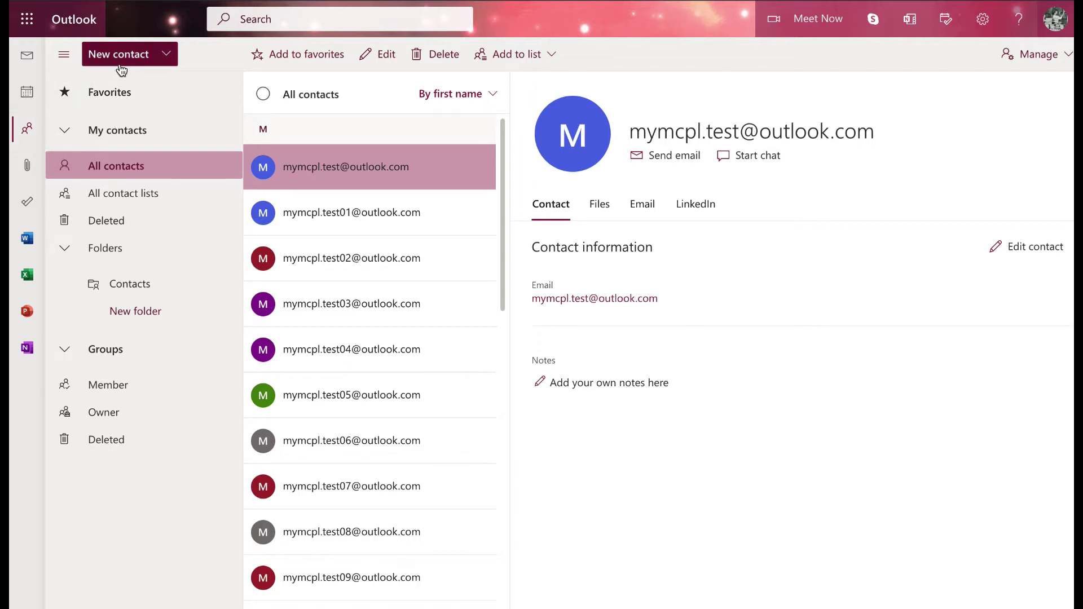
Step: Check the New contact and Add to list menus, then show the Manage import/export/link-duplicates options
{"action": "left_click", "coordinate": [167, 55]}
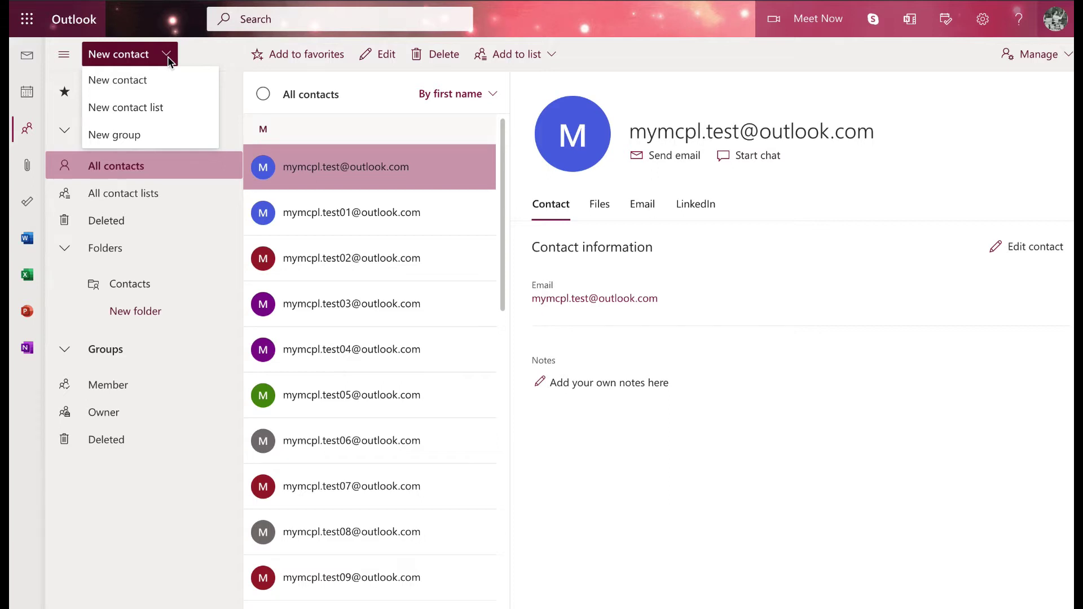
{"action": "left_click", "coordinate": [176, 55]}
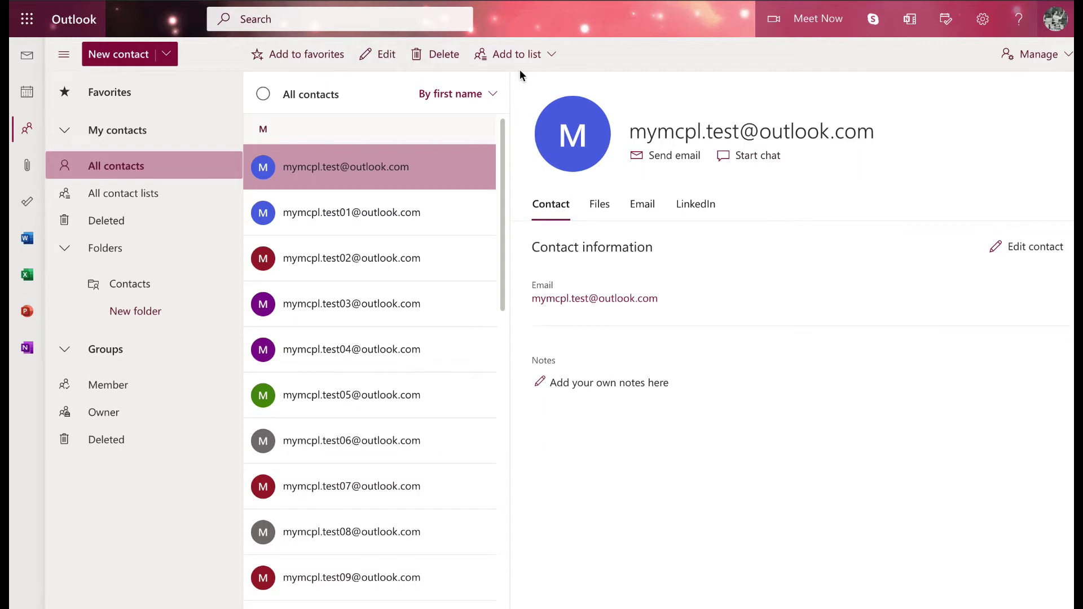
{"action": "left_click", "coordinate": [553, 57]}
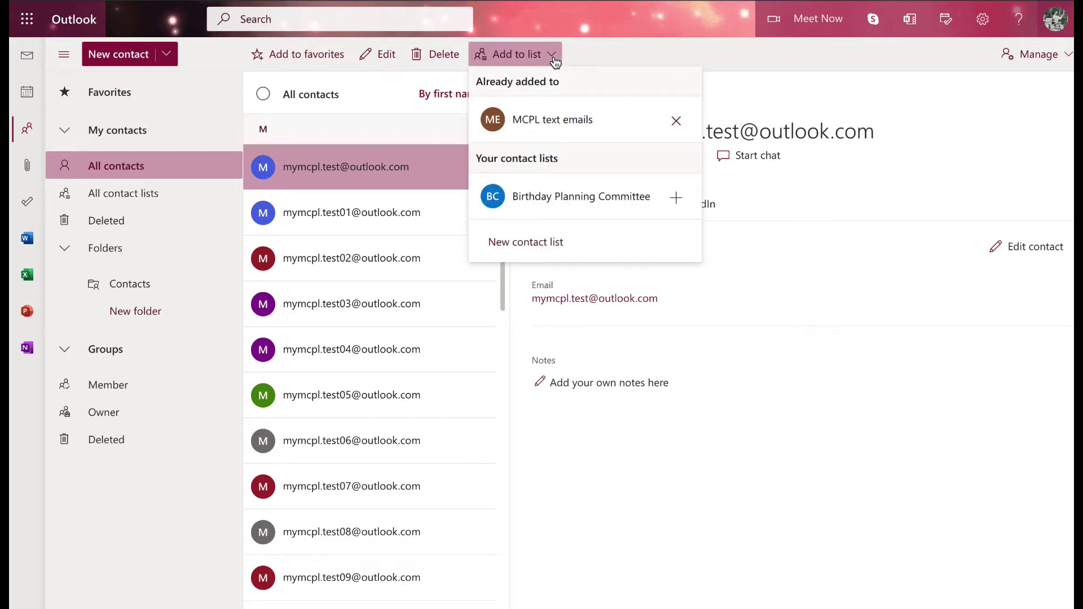
{"action": "left_click", "coordinate": [556, 61]}
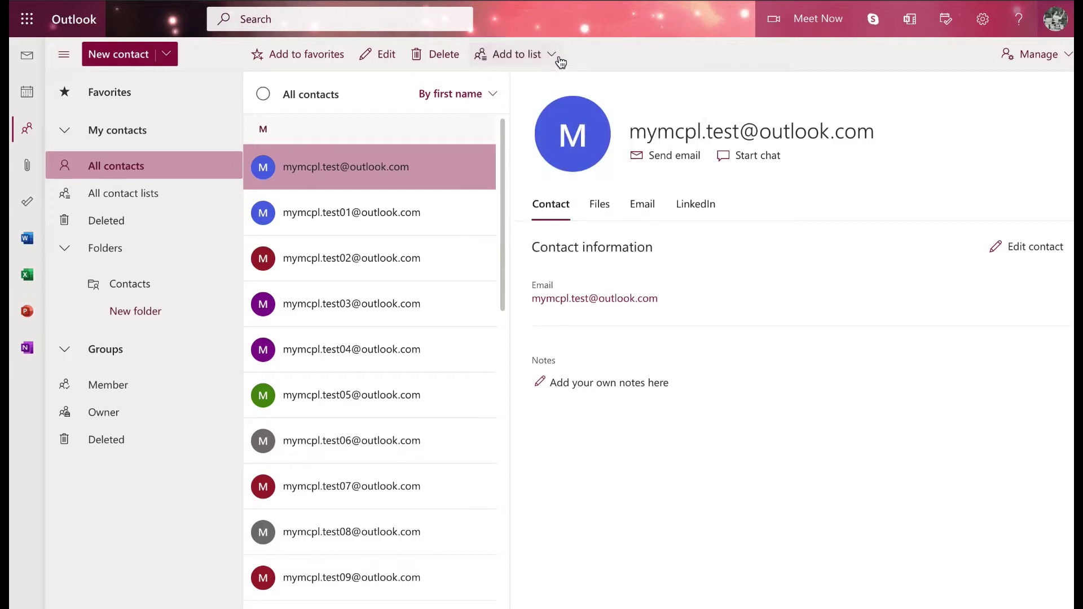
{"action": "left_click", "coordinate": [1069, 61]}
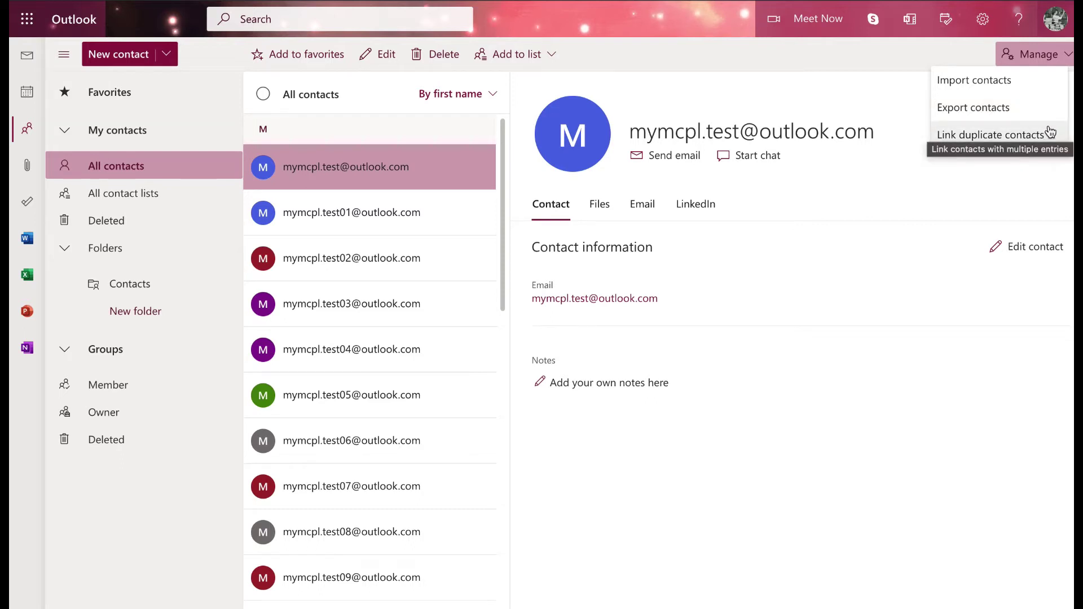
Step: Collapse the Groups section, keep My contacts expanded, and select all 26 contacts
{"action": "left_click", "coordinate": [821, 54]}
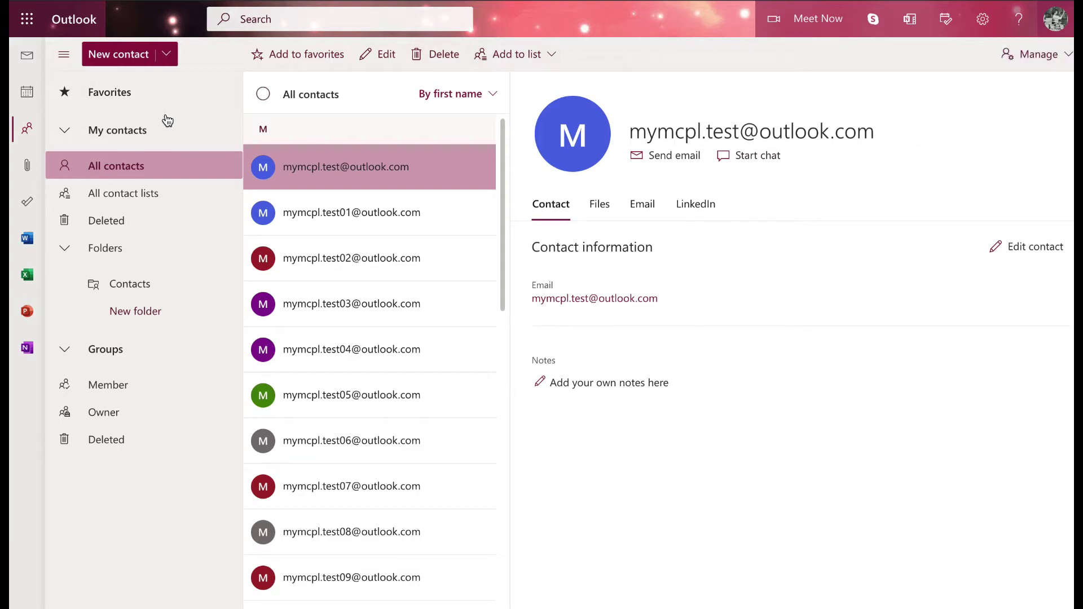
{"action": "left_click", "coordinate": [66, 134]}
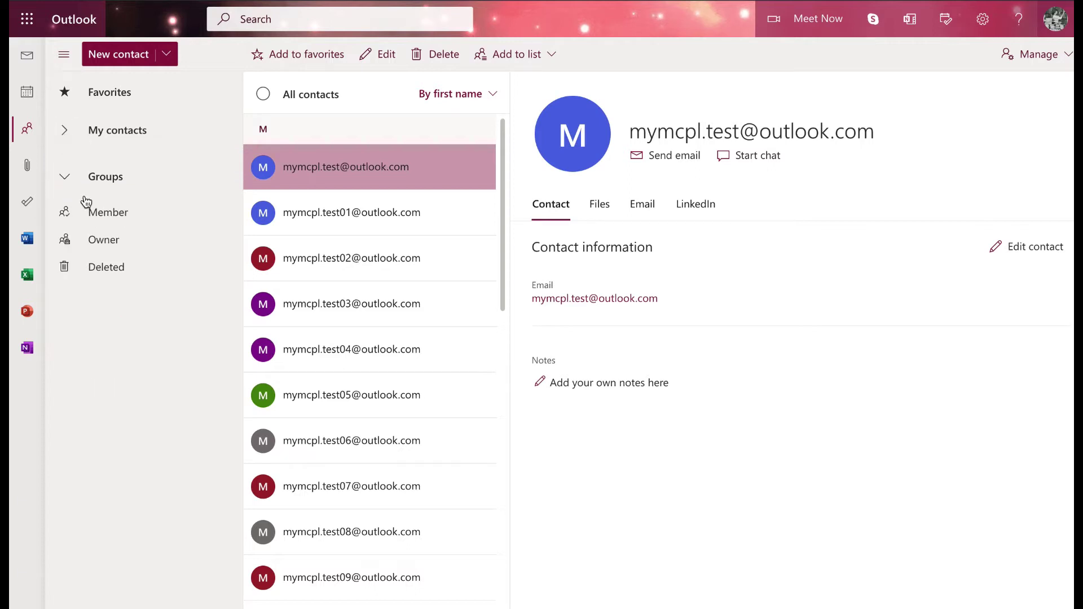
{"action": "left_click", "coordinate": [67, 189]}
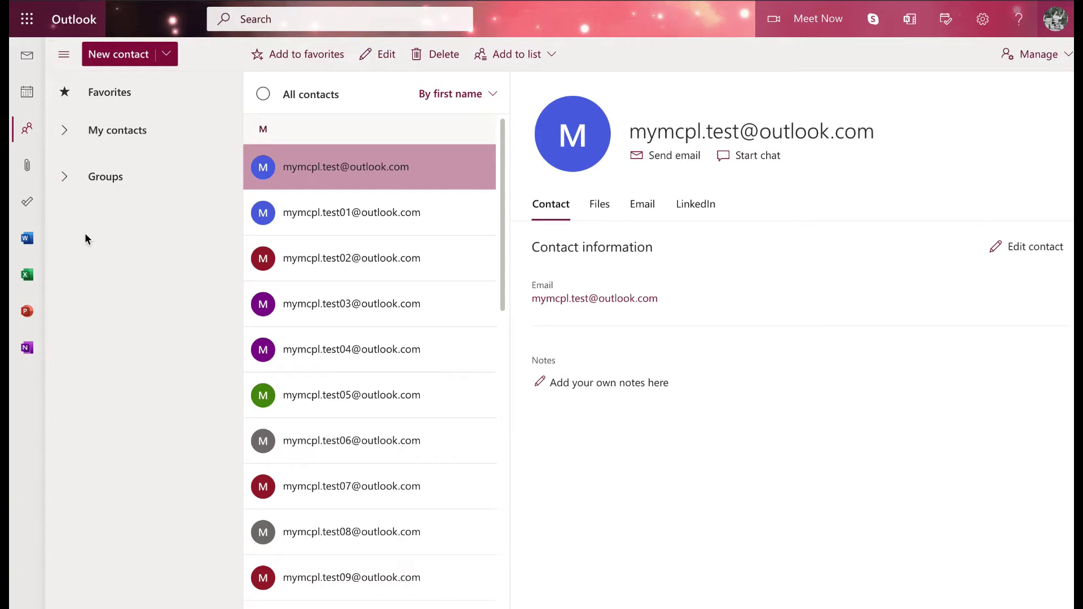
{"action": "left_click", "coordinate": [66, 132]}
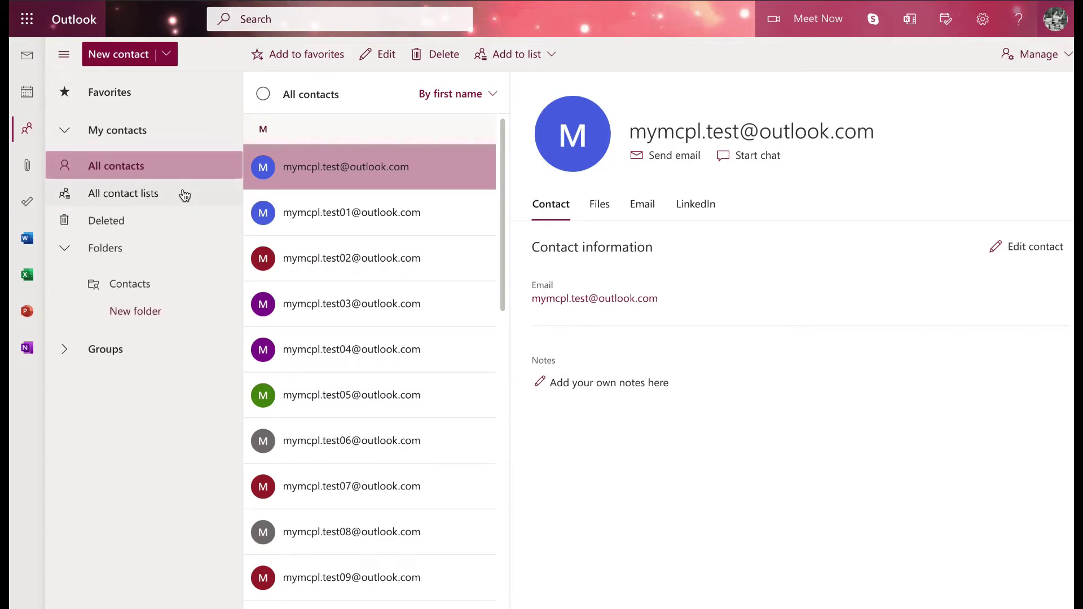
{"action": "left_click", "coordinate": [263, 94]}
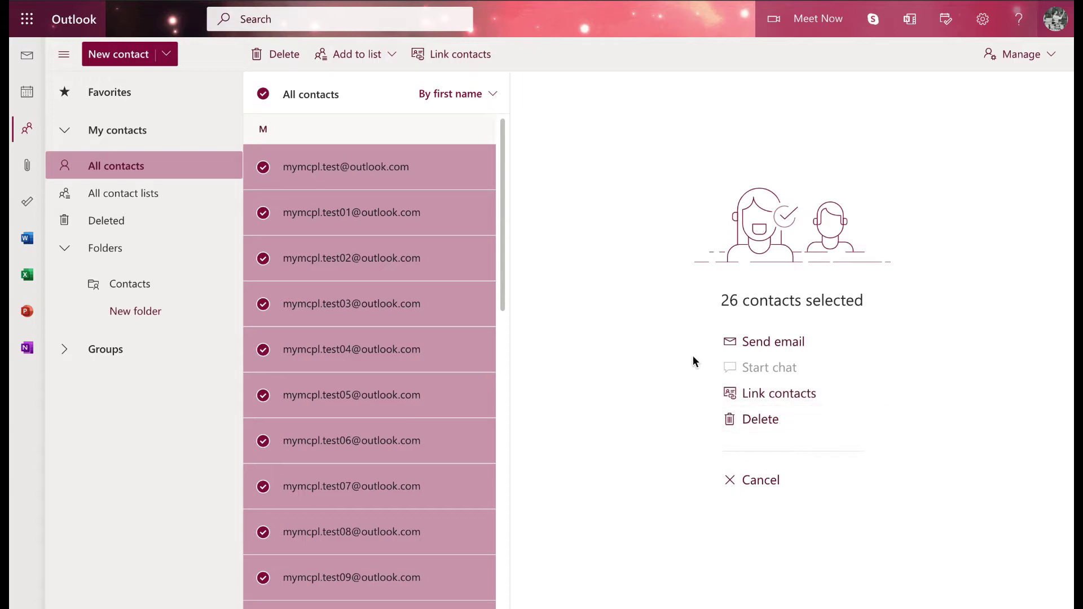
Step: Clear the selection, sort the contacts by last name, then switch back to first name
{"action": "left_click", "coordinate": [262, 95]}
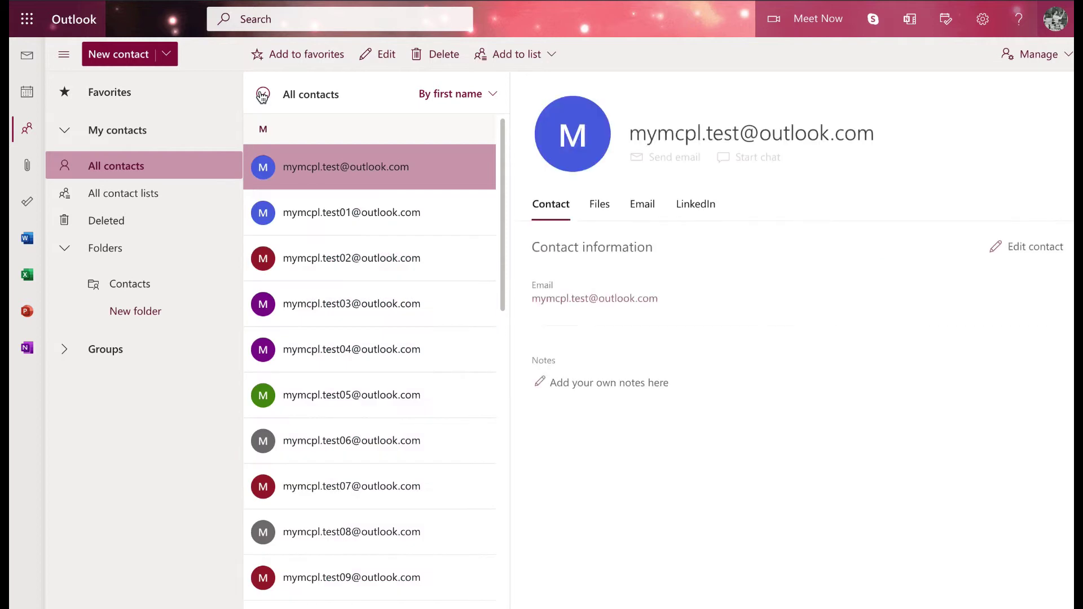
{"action": "left_click", "coordinate": [493, 96]}
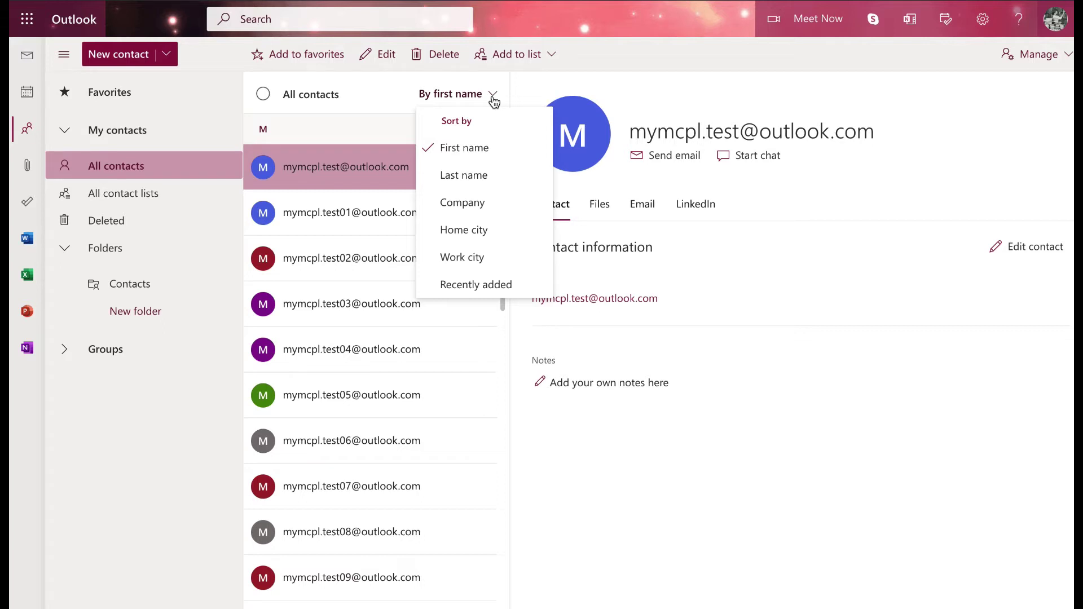
{"action": "left_click", "coordinate": [494, 176]}
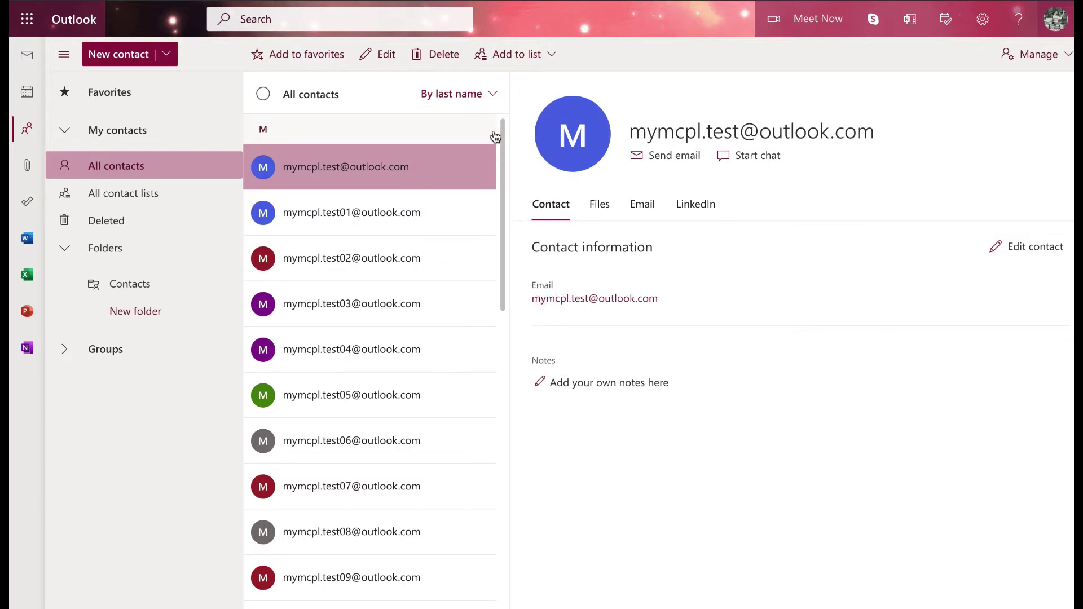
{"action": "left_click", "coordinate": [494, 97]}
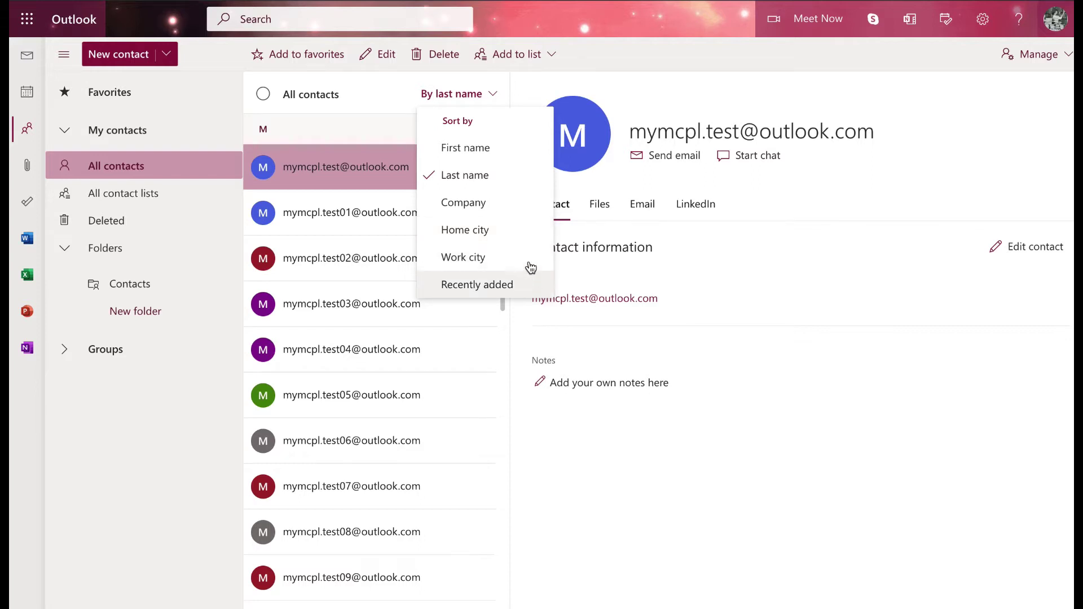
{"action": "left_click", "coordinate": [523, 149]}
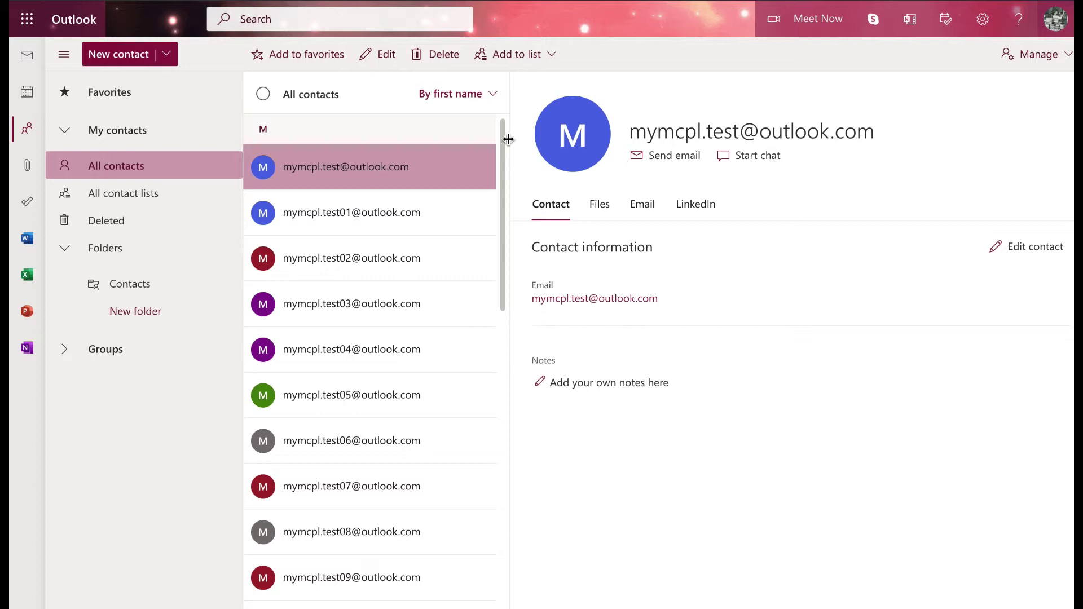
{"action": "left_click", "coordinate": [171, 195]}
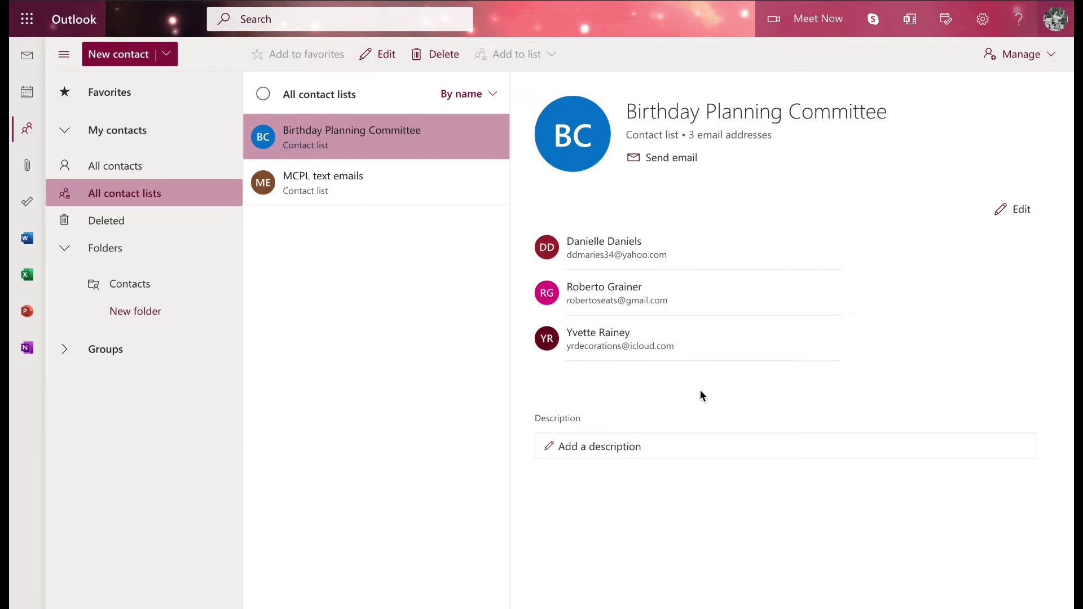
{"action": "left_click", "coordinate": [415, 179]}
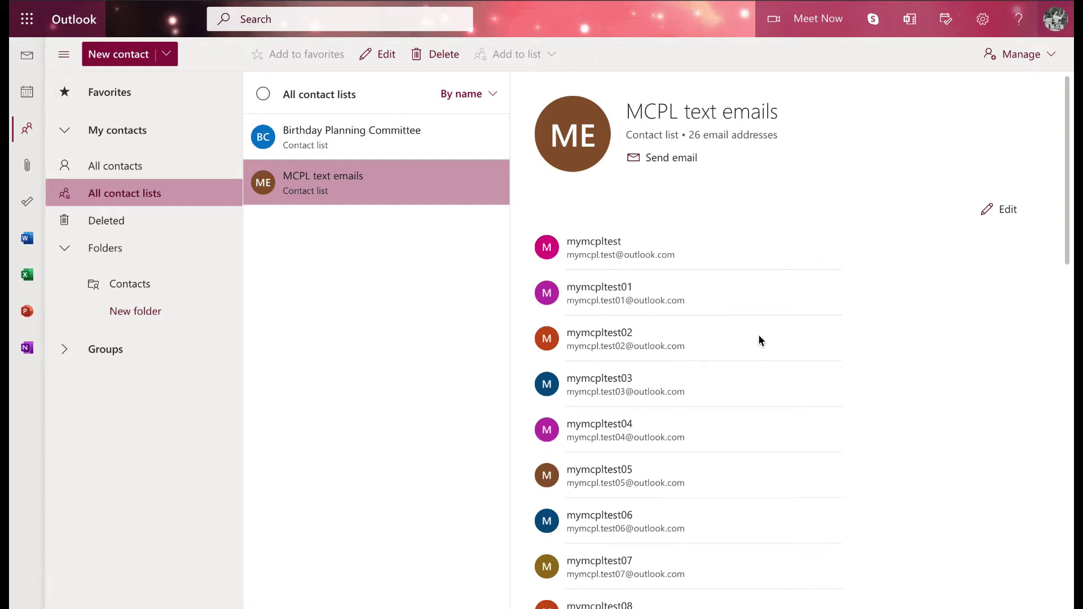
{"action": "left_click", "coordinate": [172, 221]}
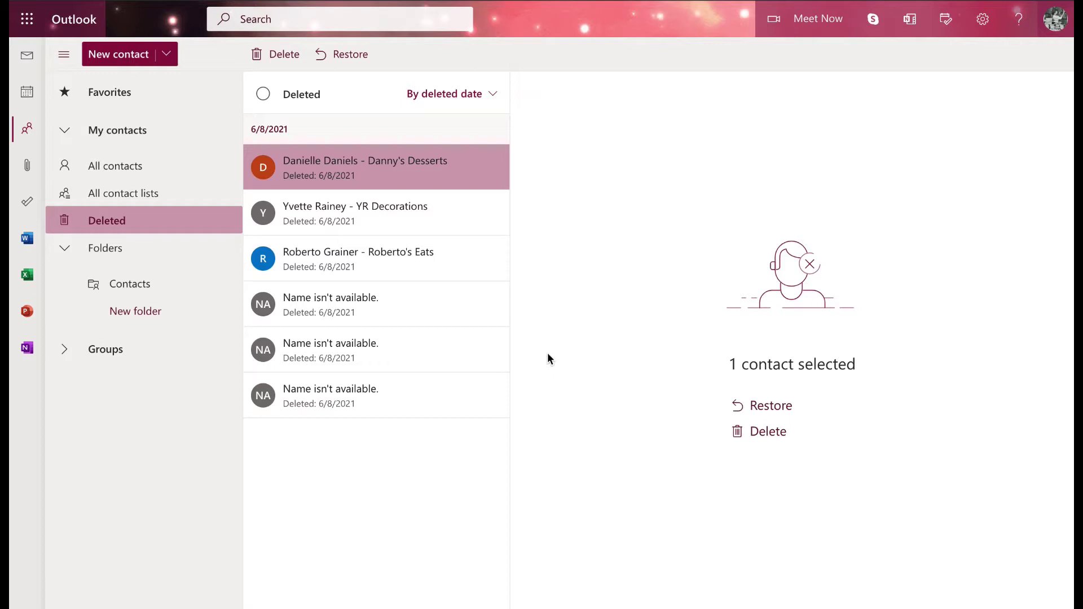
{"action": "left_click", "coordinate": [146, 282]}
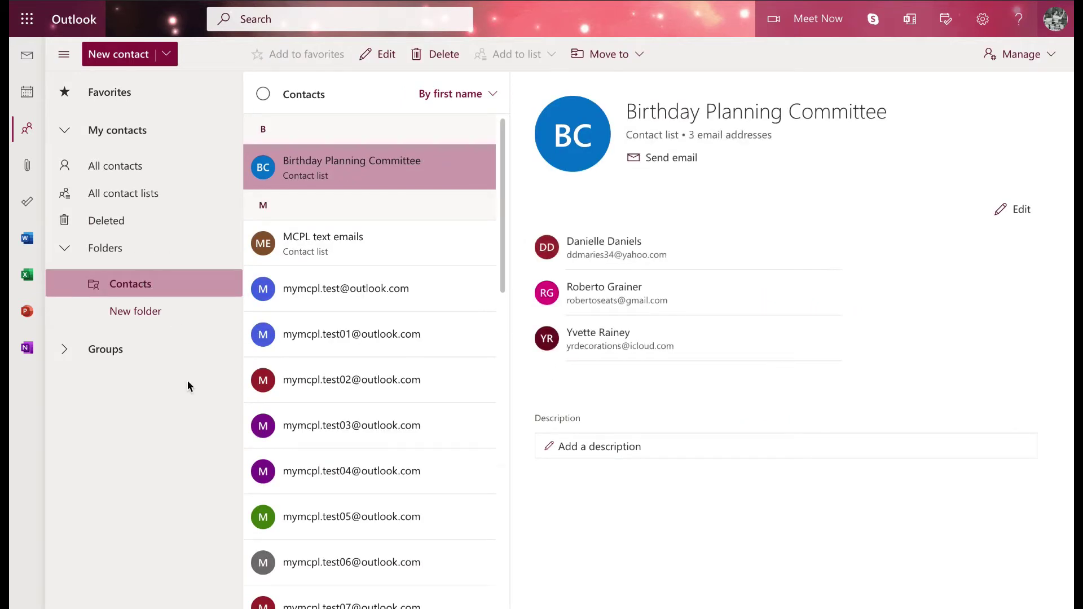
{"action": "left_click", "coordinate": [156, 320]}
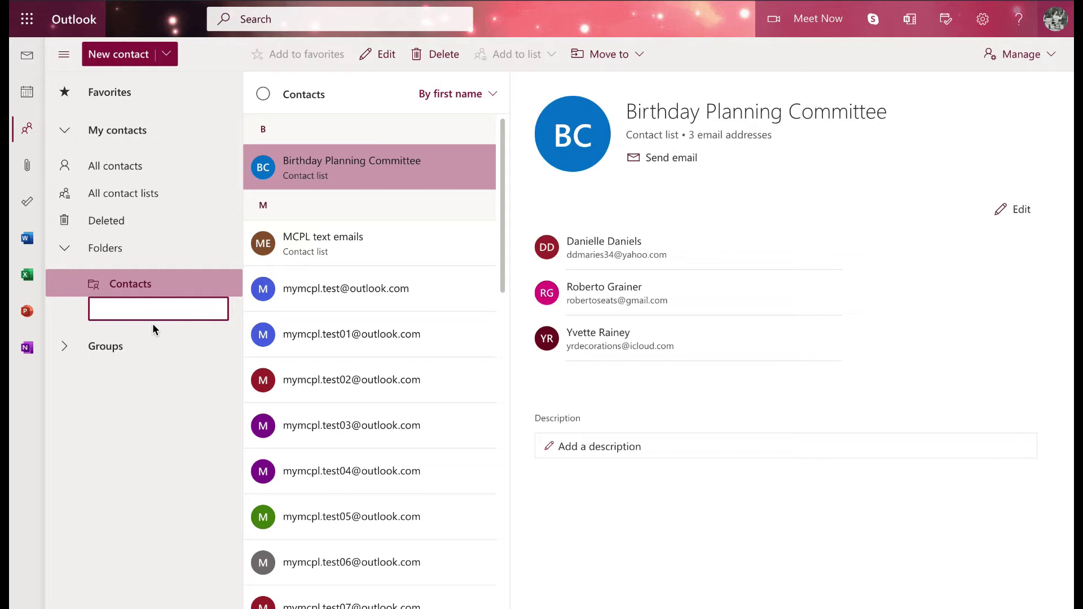
{"action": "left_click", "coordinate": [190, 402]}
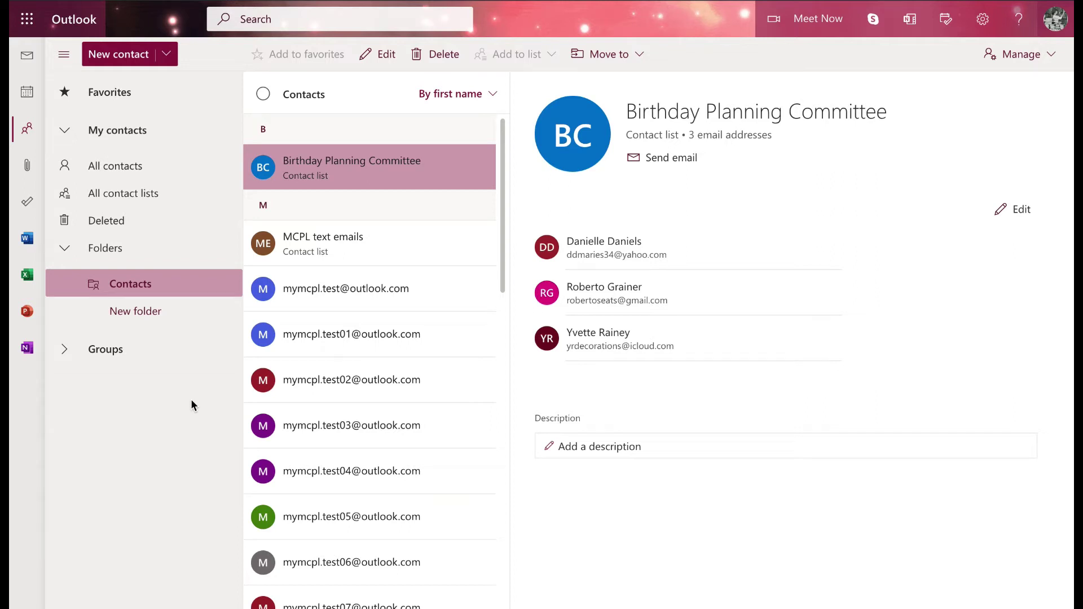
{"action": "left_click", "coordinate": [116, 166]}
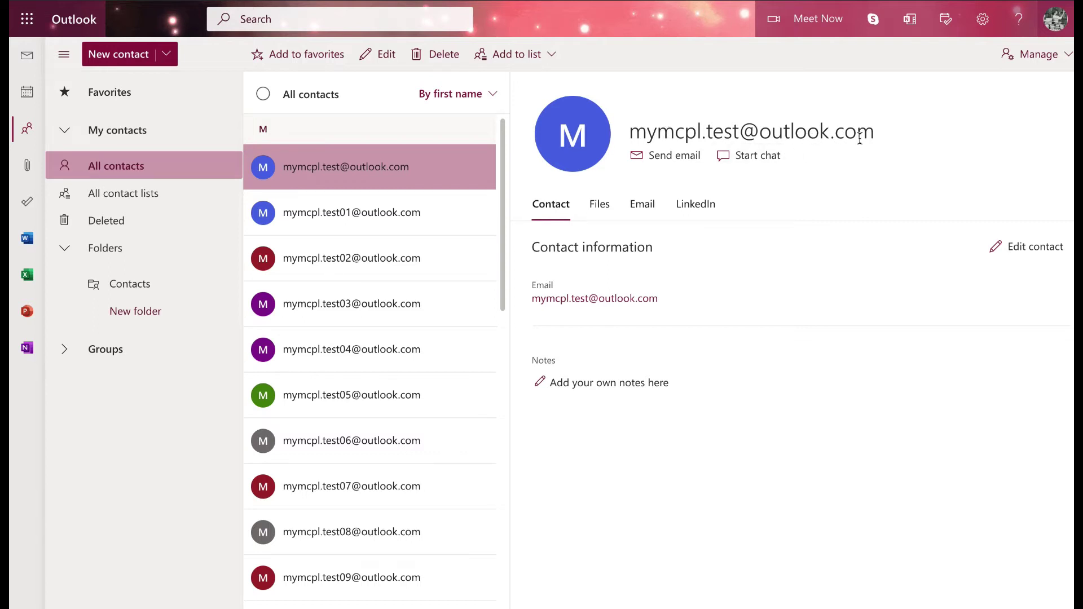
{"action": "left_click", "coordinate": [665, 167]}
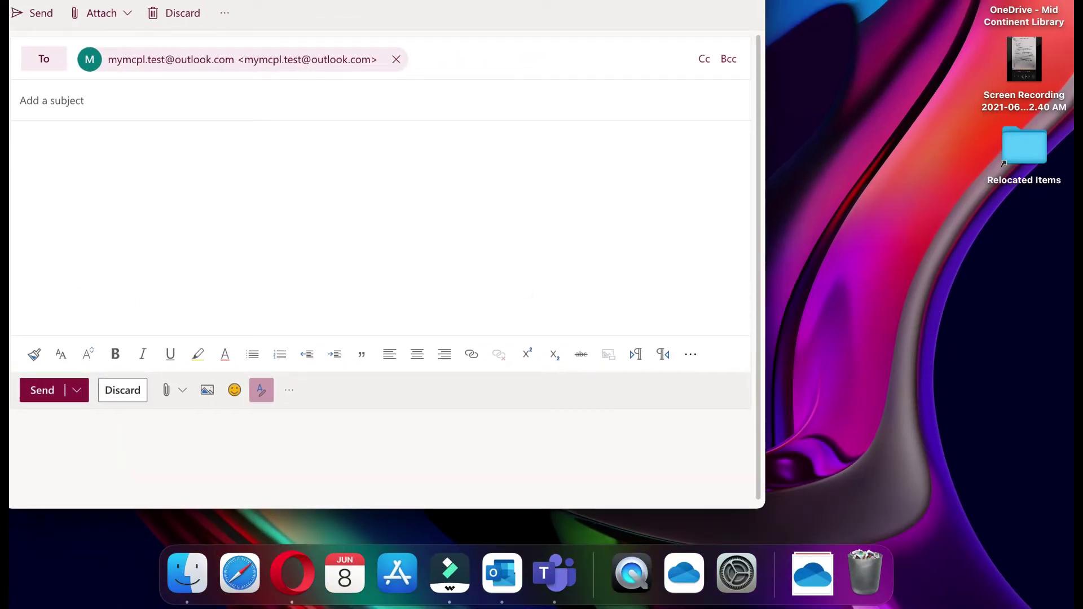
{"action": "left_click_drag", "start_coordinate": [103, 1], "coordinate": [231, 59]}
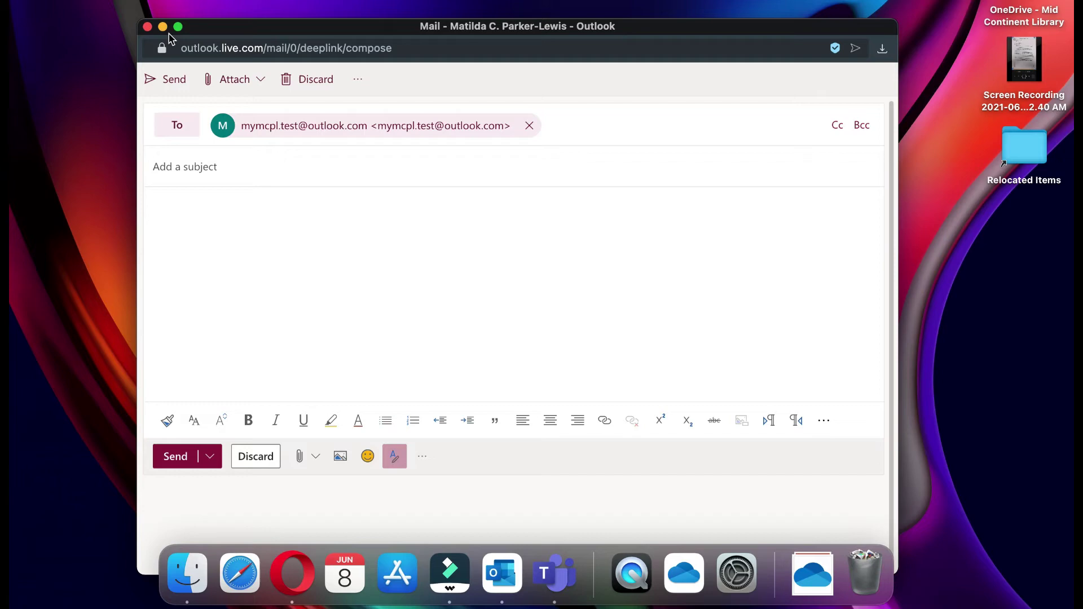
{"action": "left_click", "coordinate": [147, 28]}
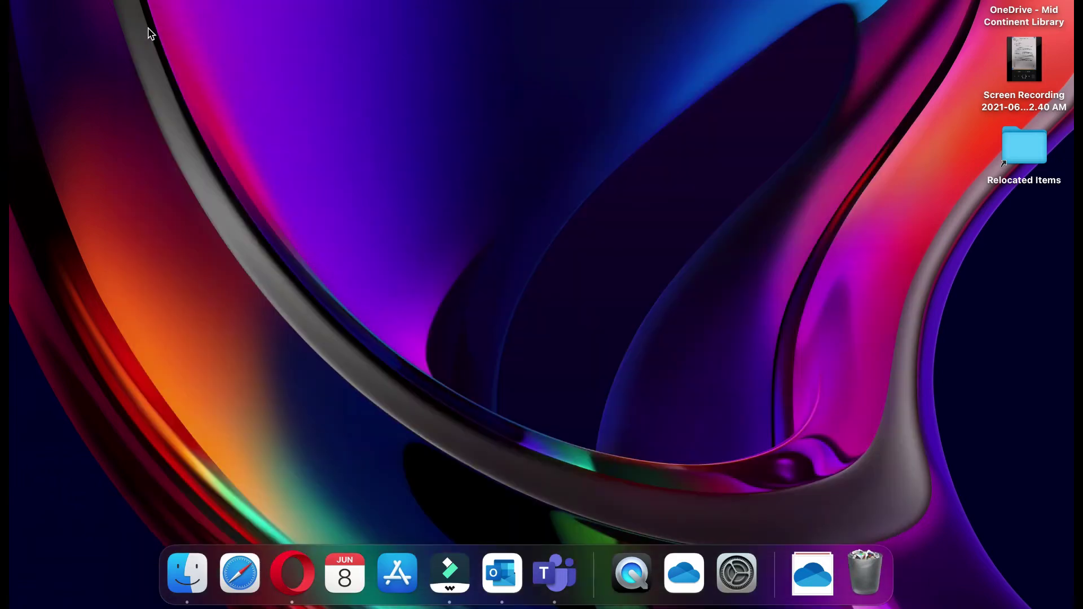
{"action": "left_click", "coordinate": [288, 581]}
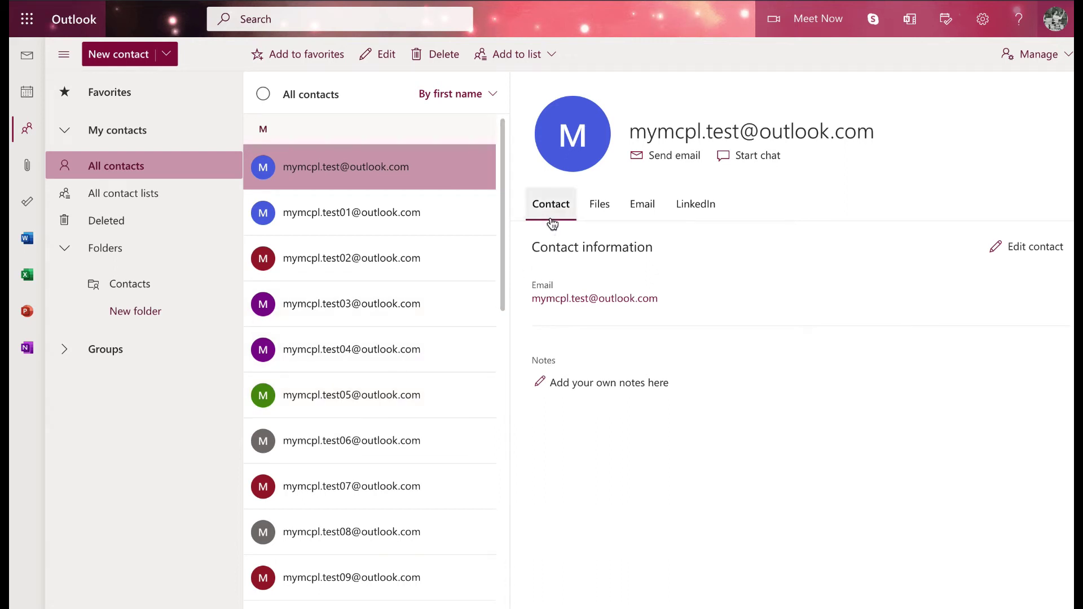
Step: Browse the contact's Files, Email and LinkedIn tabs, then return to Contact information
{"action": "left_click", "coordinate": [601, 218]}
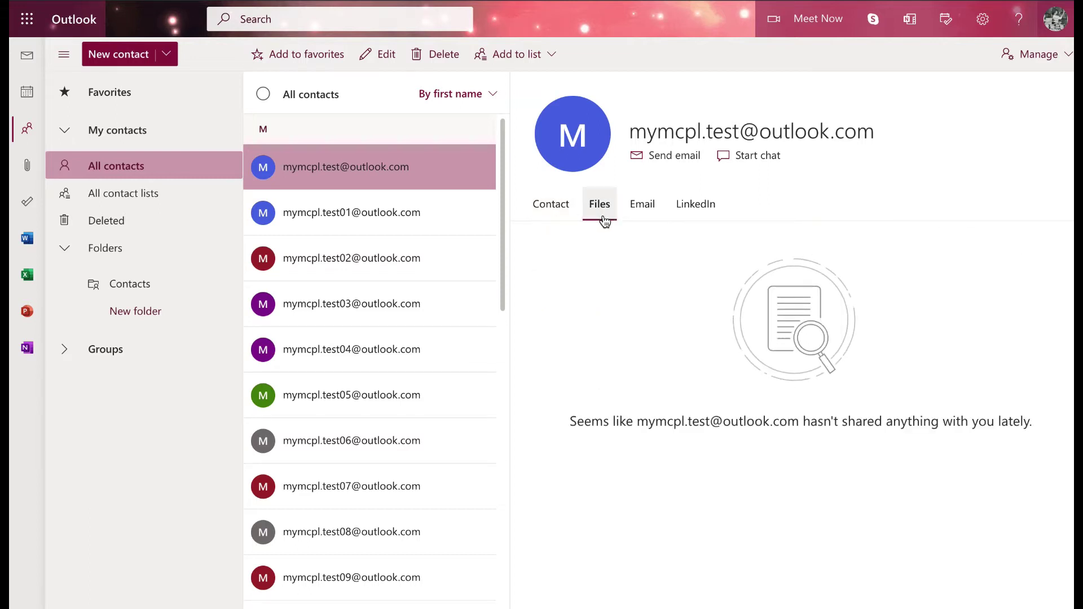
{"action": "left_click", "coordinate": [641, 211]}
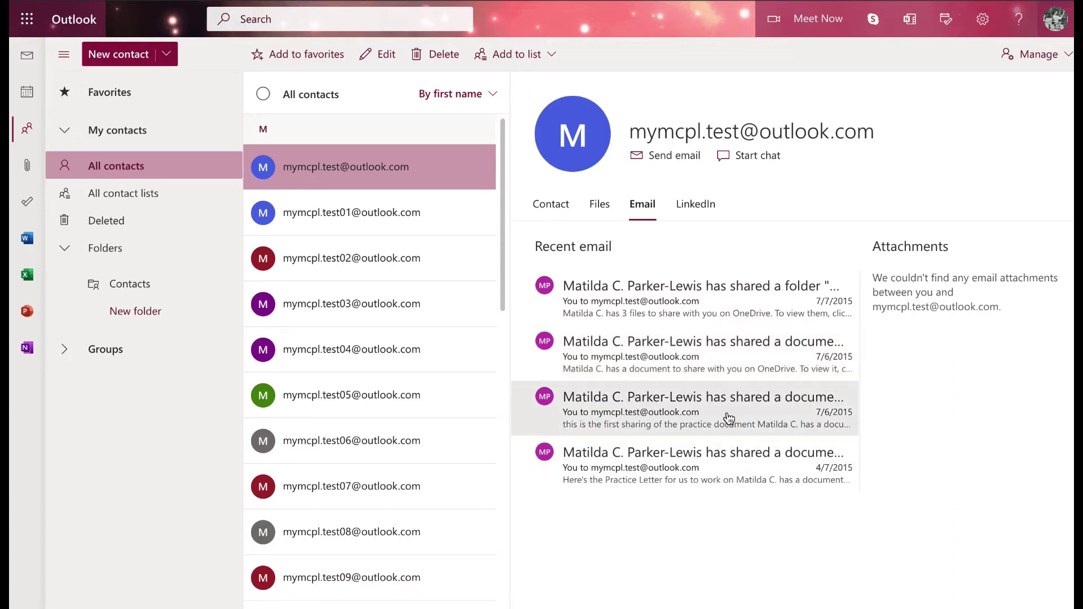
{"action": "left_click", "coordinate": [699, 217]}
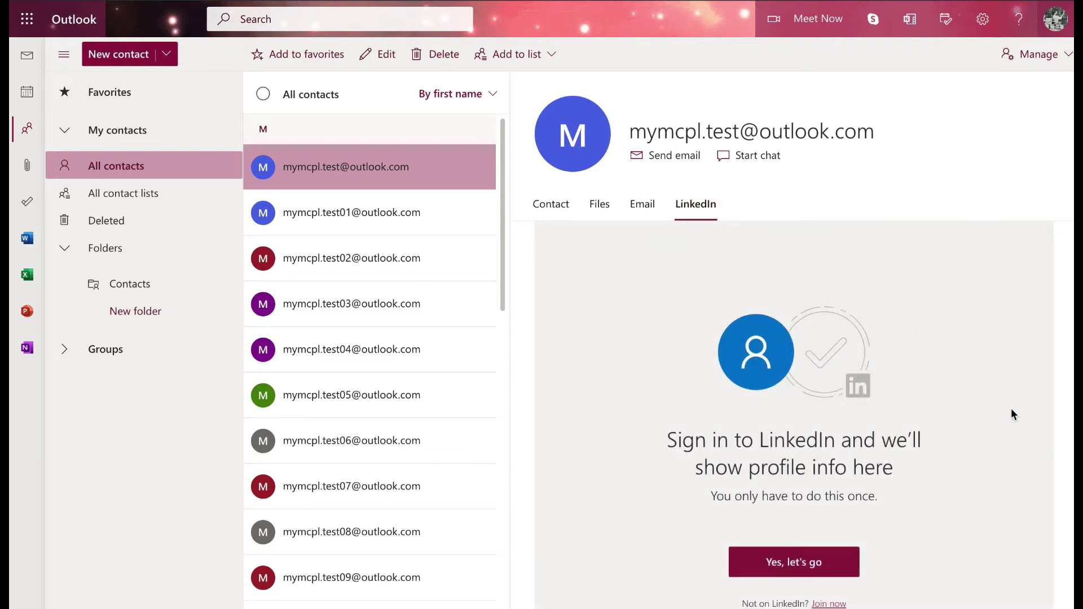
{"action": "left_click", "coordinate": [551, 204]}
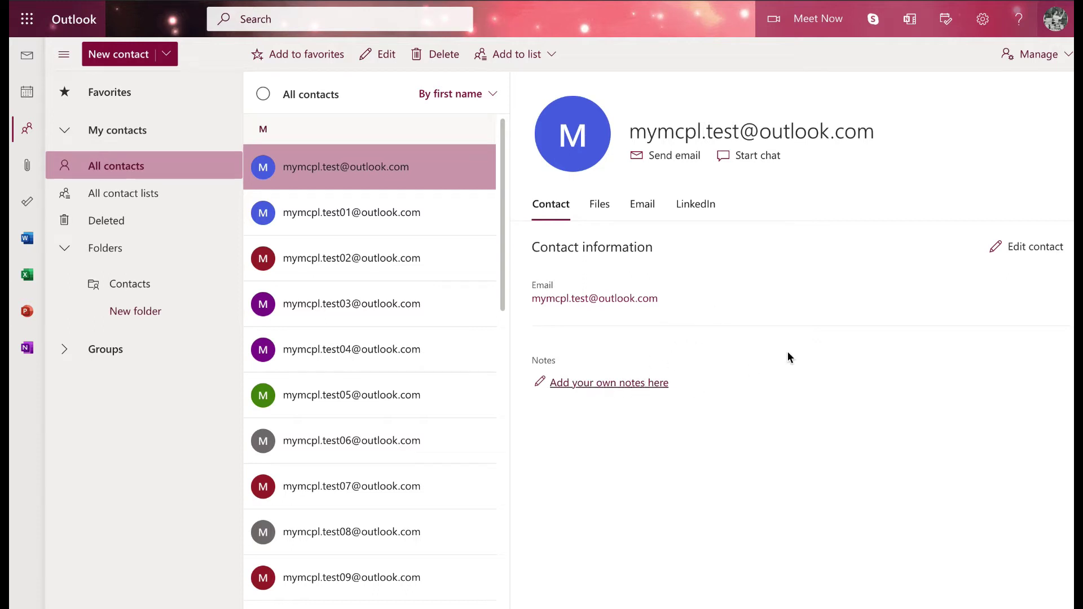
{"action": "left_click", "coordinate": [1036, 247]}
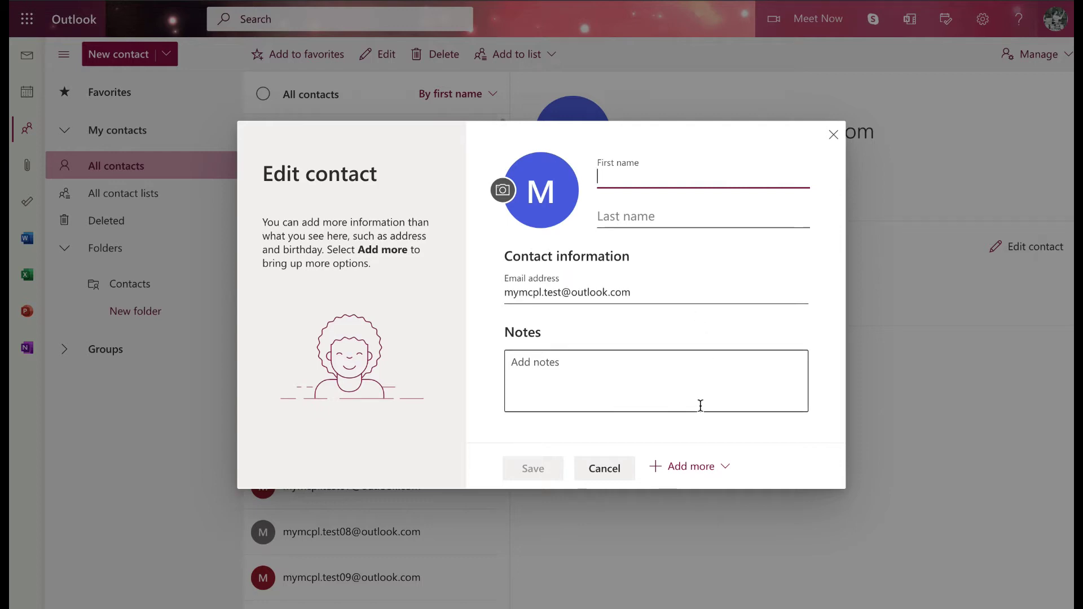
{"action": "left_click", "coordinate": [660, 471]}
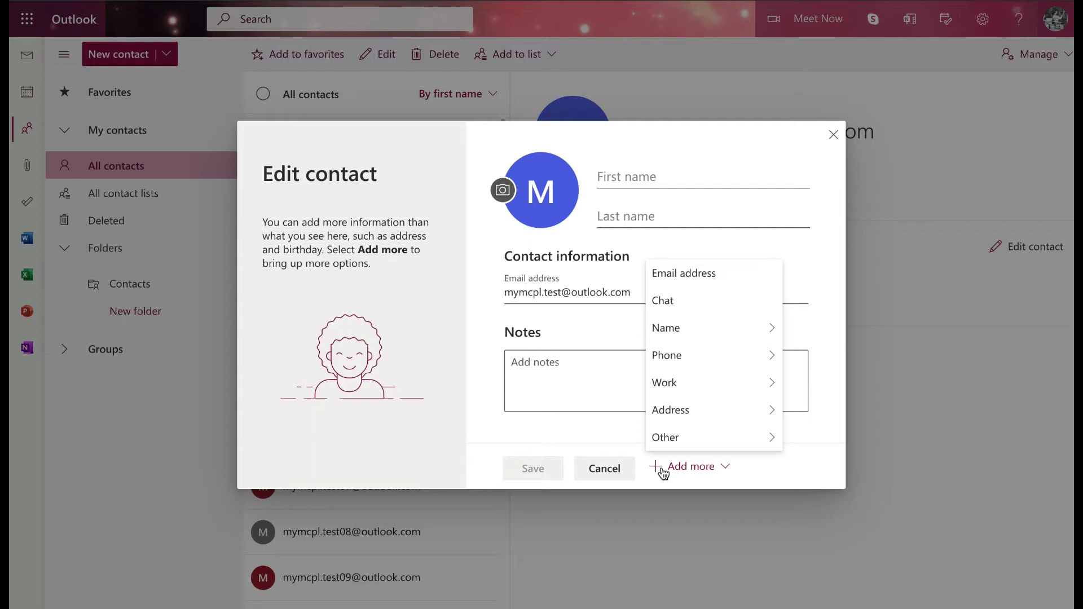
{"action": "mouse_move", "coordinate": [727, 450]}
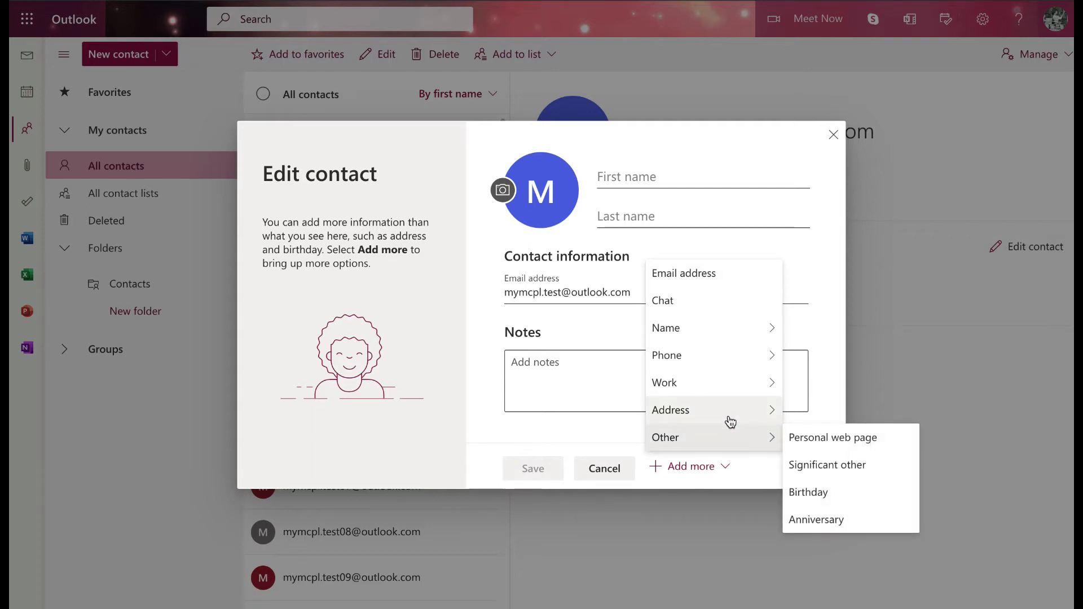
{"action": "mouse_move", "coordinate": [730, 422]}
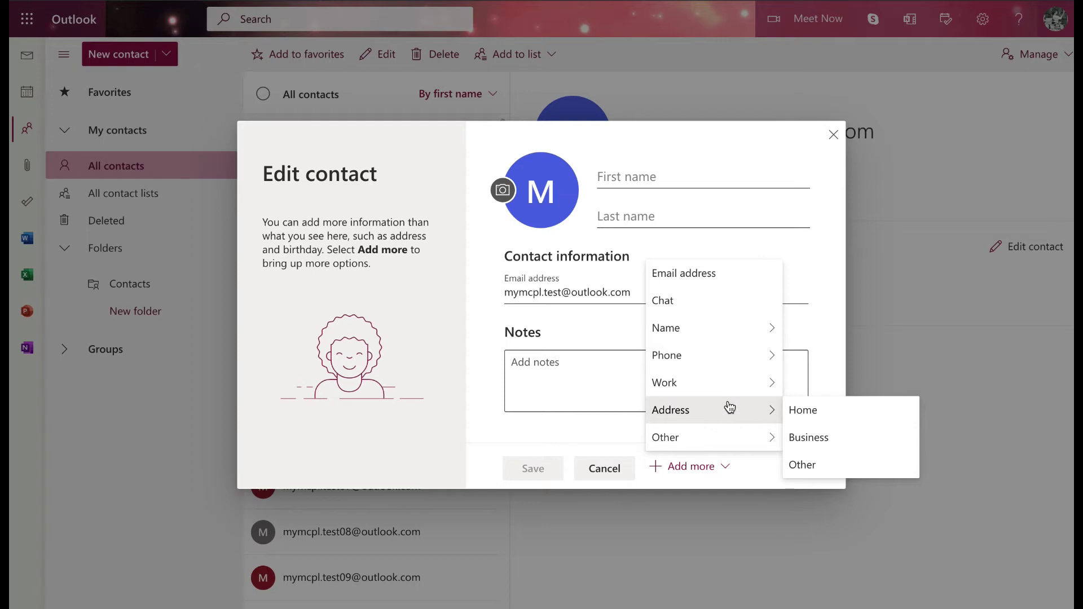
{"action": "mouse_move", "coordinate": [730, 398]}
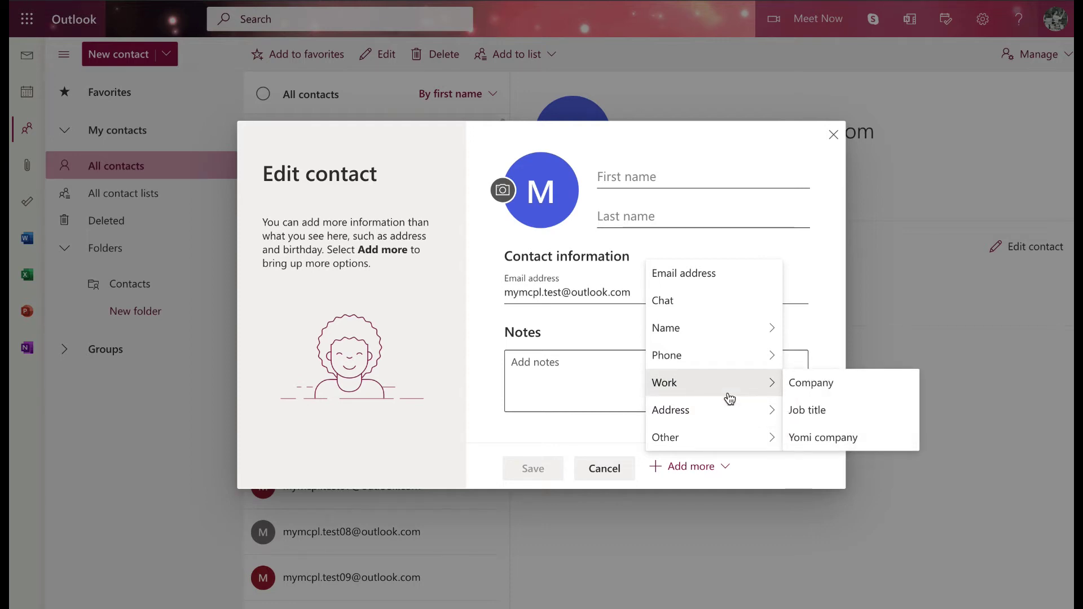
{"action": "mouse_move", "coordinate": [725, 367]}
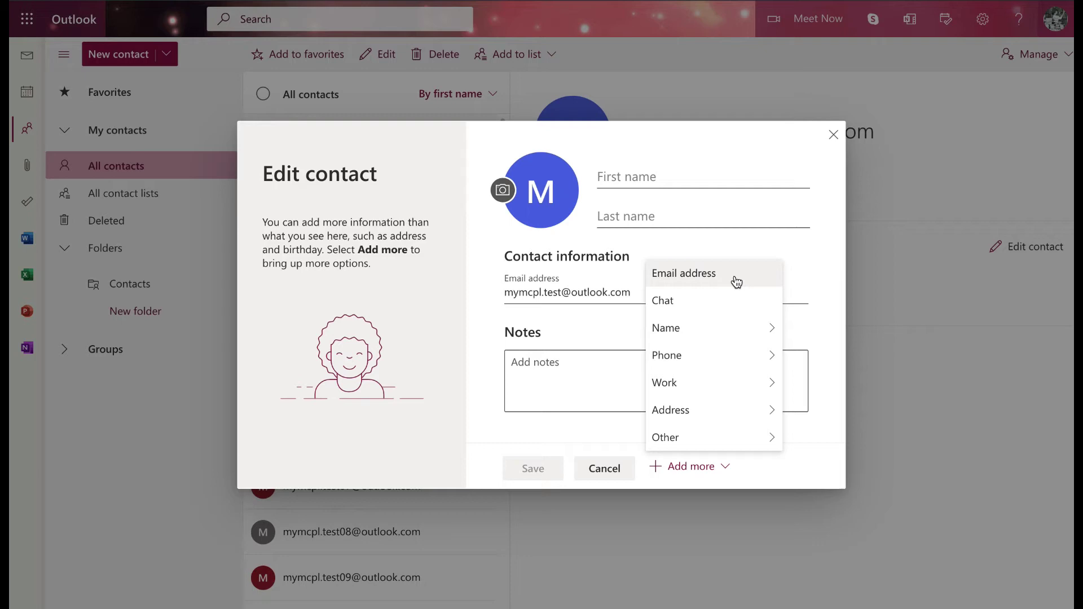
{"action": "left_click", "coordinate": [727, 252]}
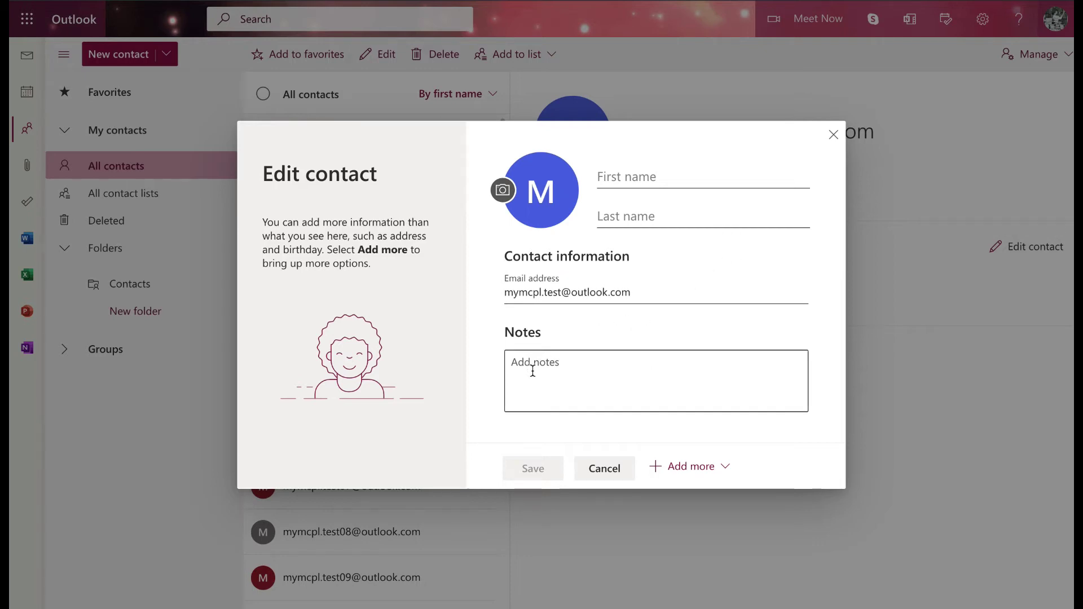
{"action": "left_click", "coordinate": [610, 473]}
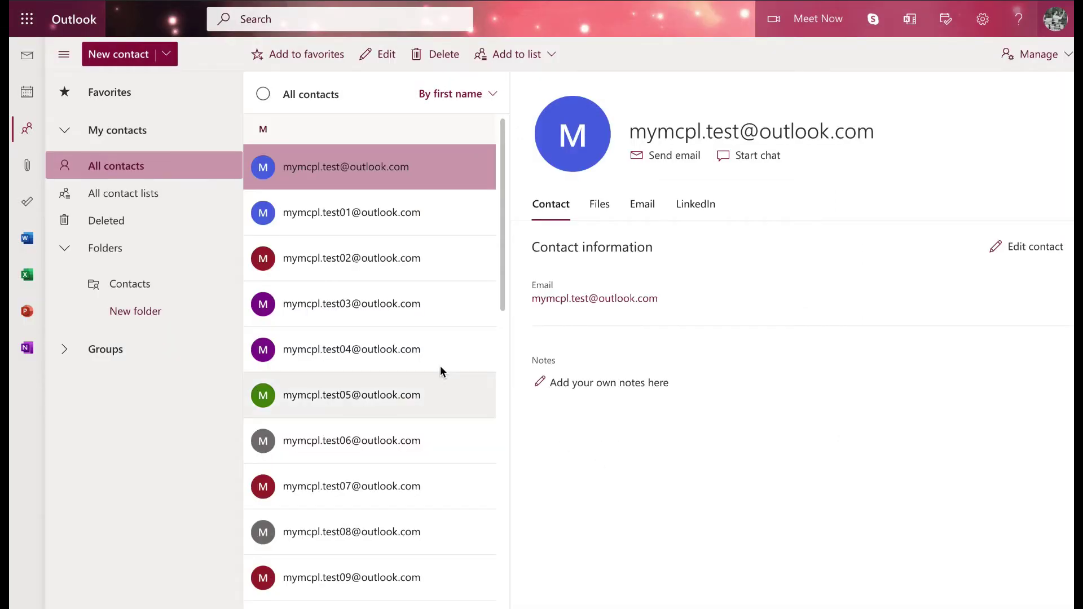
Step: View the test04, test06 and test10 contacts' details in turn, then scroll back to the top
{"action": "scroll", "coordinate": [480, 237], "scroll_direction": "down", "scroll_amount": 2}
{"action": "left_click", "coordinate": [326, 229]}
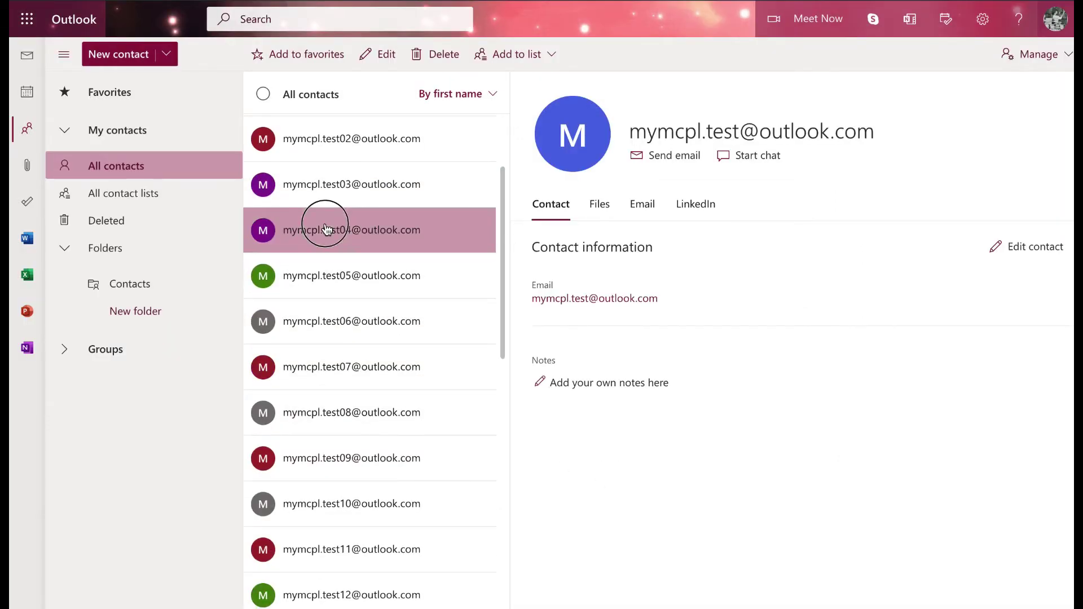
{"action": "left_click", "coordinate": [334, 323]}
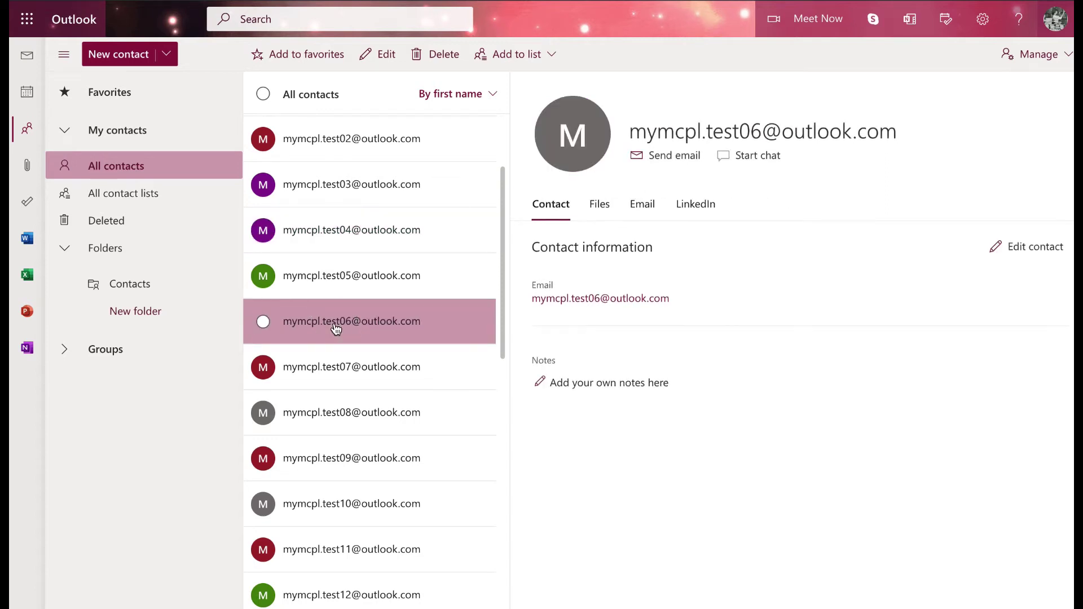
{"action": "scroll", "coordinate": [334, 328], "scroll_direction": "down", "scroll_amount": 1}
{"action": "scroll", "coordinate": [334, 323], "scroll_direction": "down", "scroll_amount": 1}
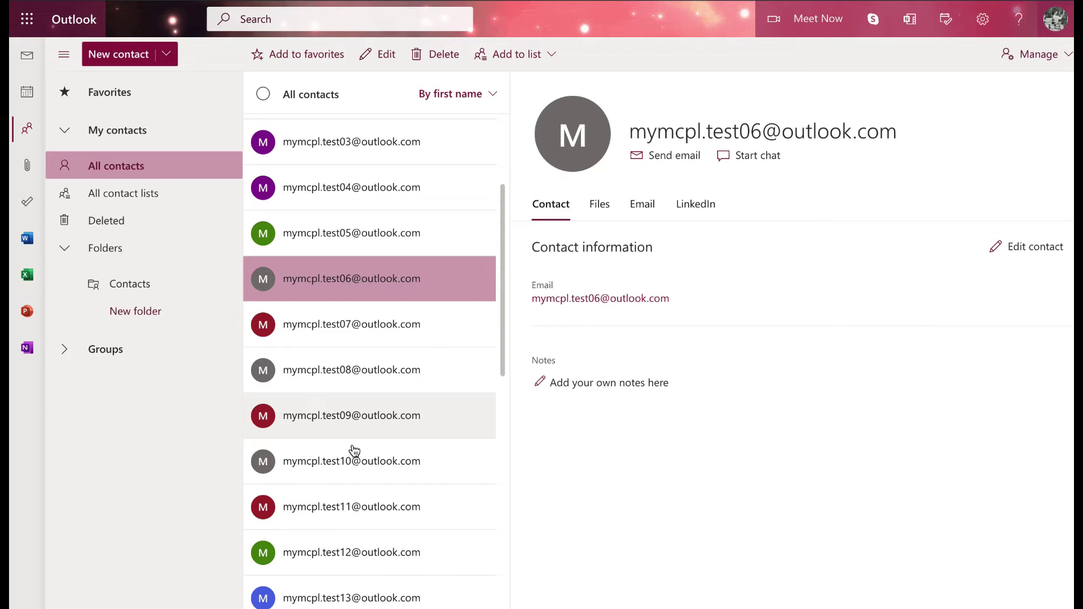
{"action": "left_click", "coordinate": [351, 460]}
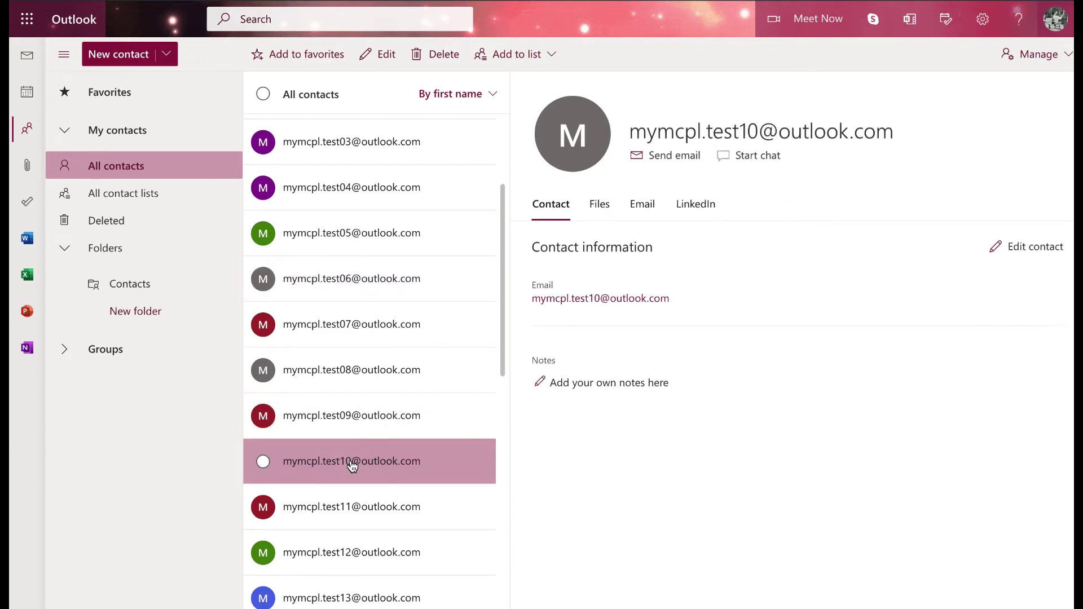
{"action": "scroll", "coordinate": [342, 316], "scroll_direction": "up", "scroll_amount": 1}
{"action": "scroll", "coordinate": [342, 316], "scroll_direction": "up", "scroll_amount": 2}
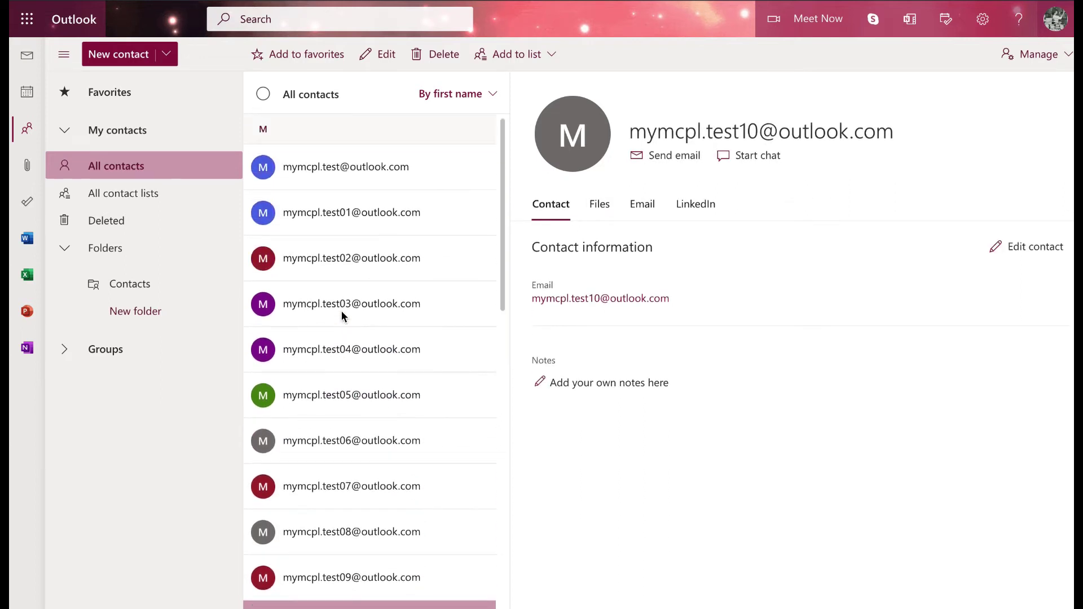
Step: Start a new contact and enter the person's first and last name
{"action": "left_click", "coordinate": [170, 56]}
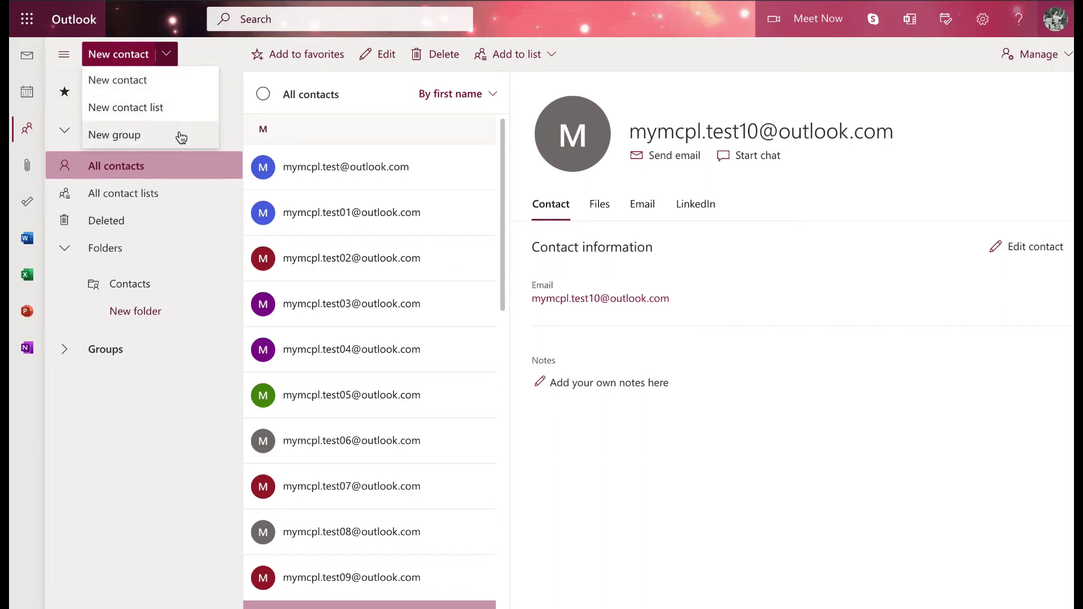
{"action": "left_click", "coordinate": [177, 81]}
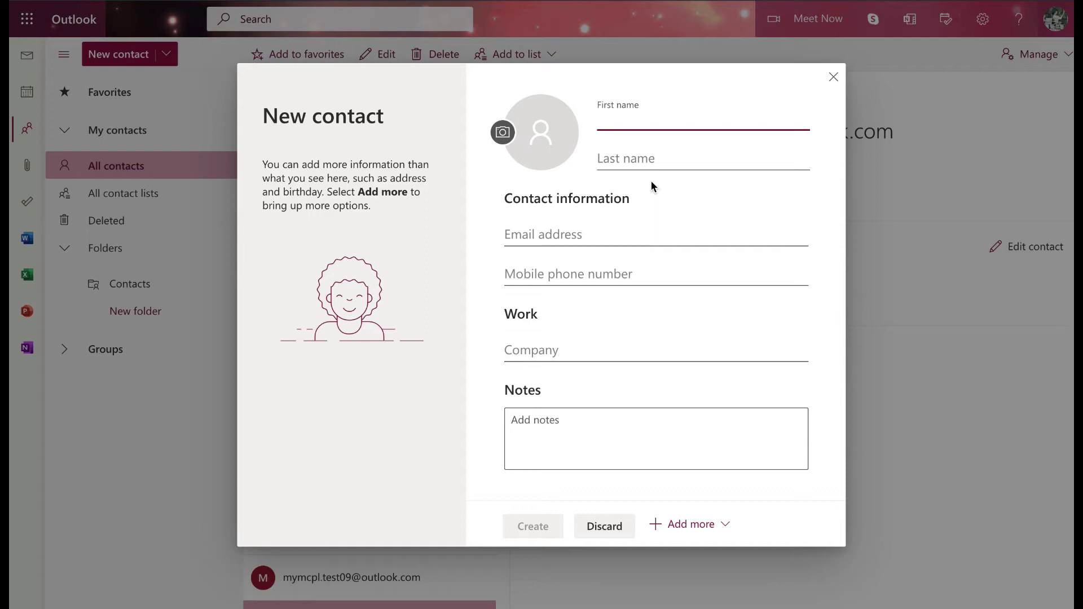
{"action": "type", "text": "TGrista"}
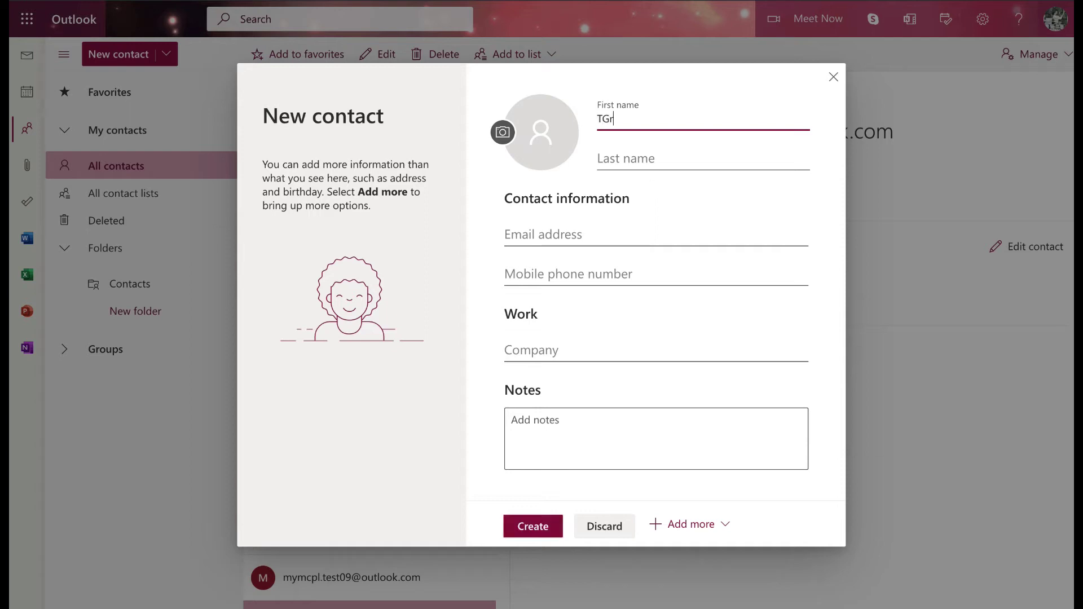
{"action": "key", "text": "BackSpace"}
{"action": "key", "text": "BackSpace"}
{"action": "key", "text": "BackSpace"}
{"action": "key", "text": "BackSpace"}
{"action": "key", "text": "BackSpace"}
{"action": "key", "text": "BackSpace"}
{"action": "key", "text": "Tab"}
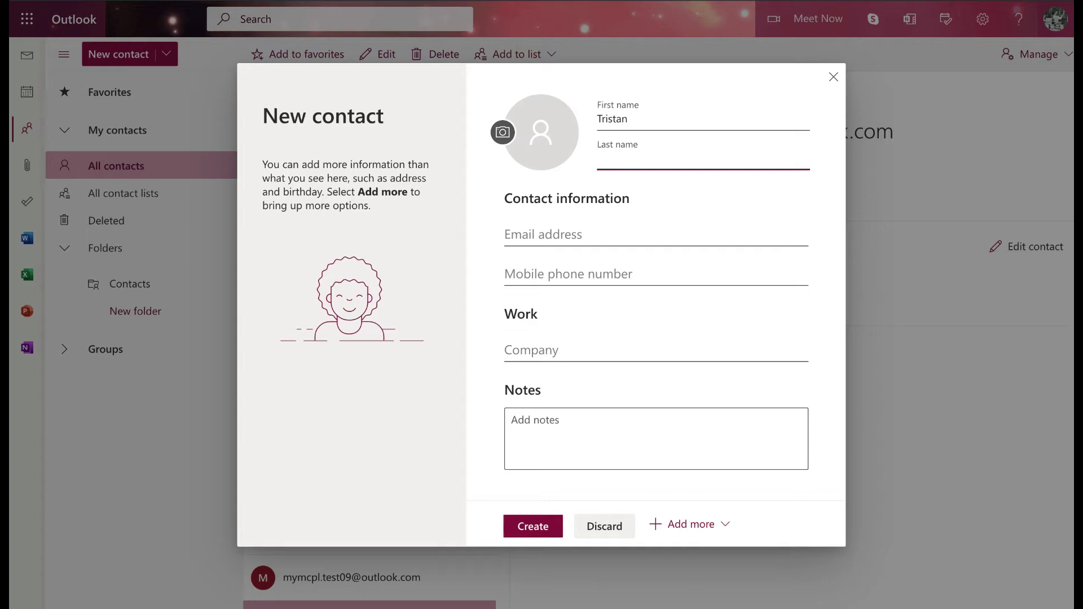
{"action": "key", "text": "Tab"}
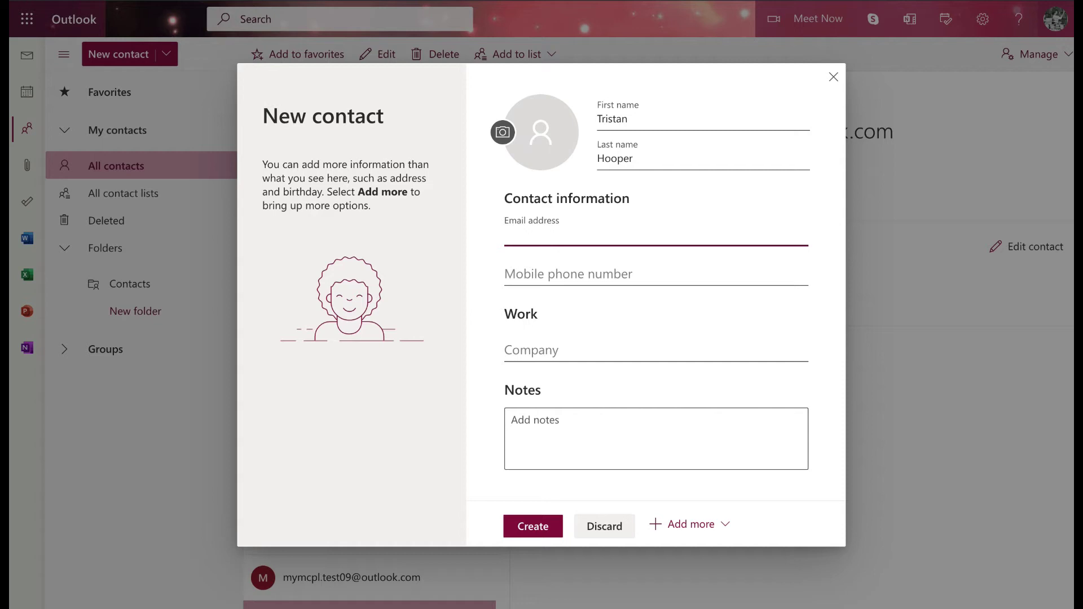
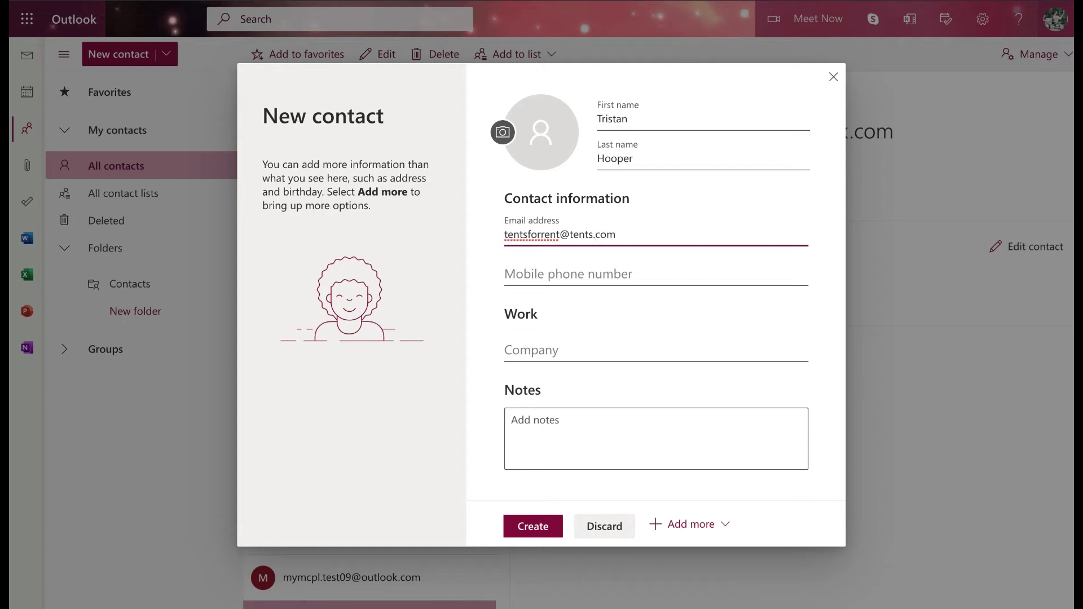
Step: Fill in the contact's e-mail address, mobile number and company Tents for Rent, LLC
{"action": "left_click", "coordinate": [656, 275]}
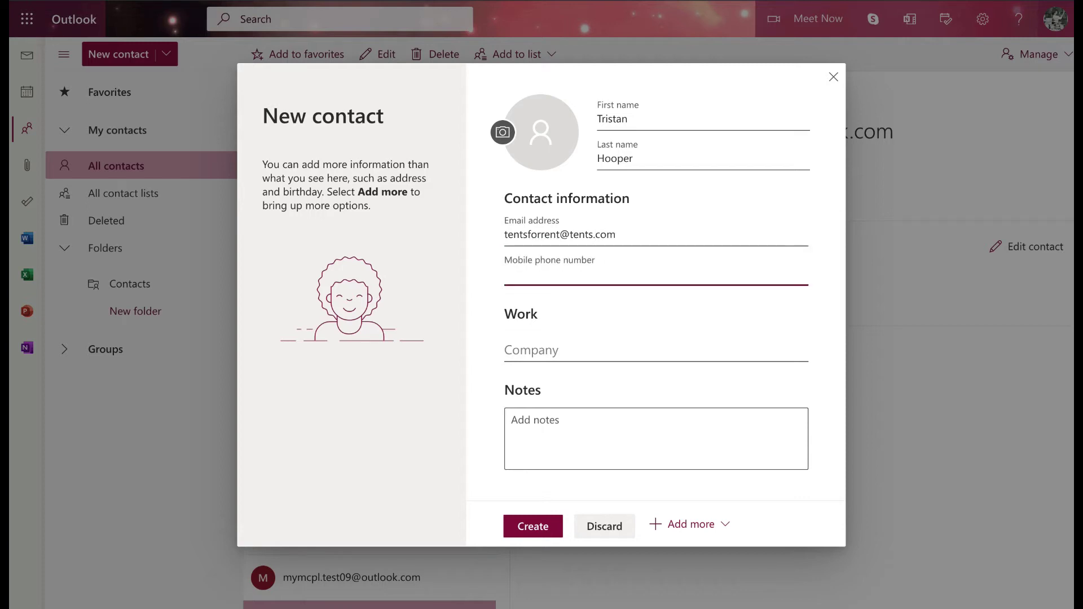
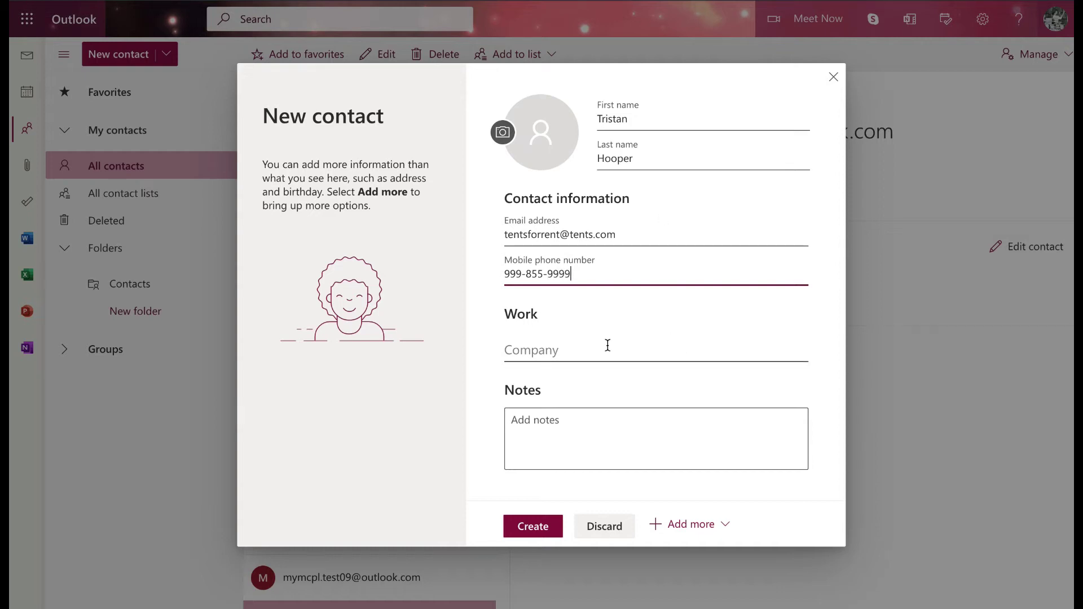
{"action": "left_click", "coordinate": [607, 345]}
{"action": "type", "text": "Tenn"}
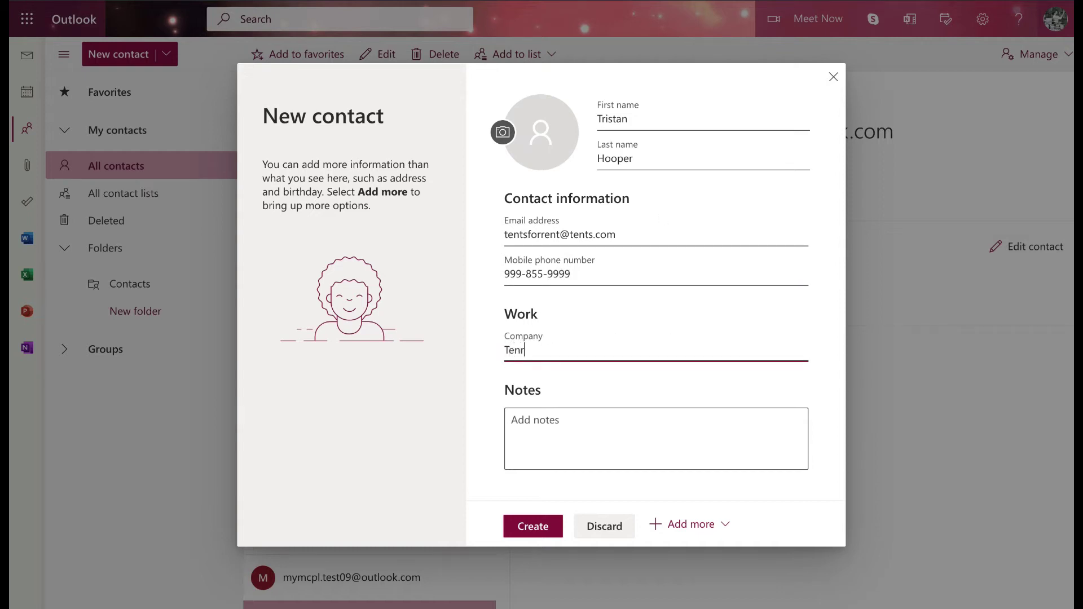
{"action": "key", "text": "BackSpace"}
{"action": "type", "text": "ts for Rent, L"}
{"action": "type", "text": "LC."}
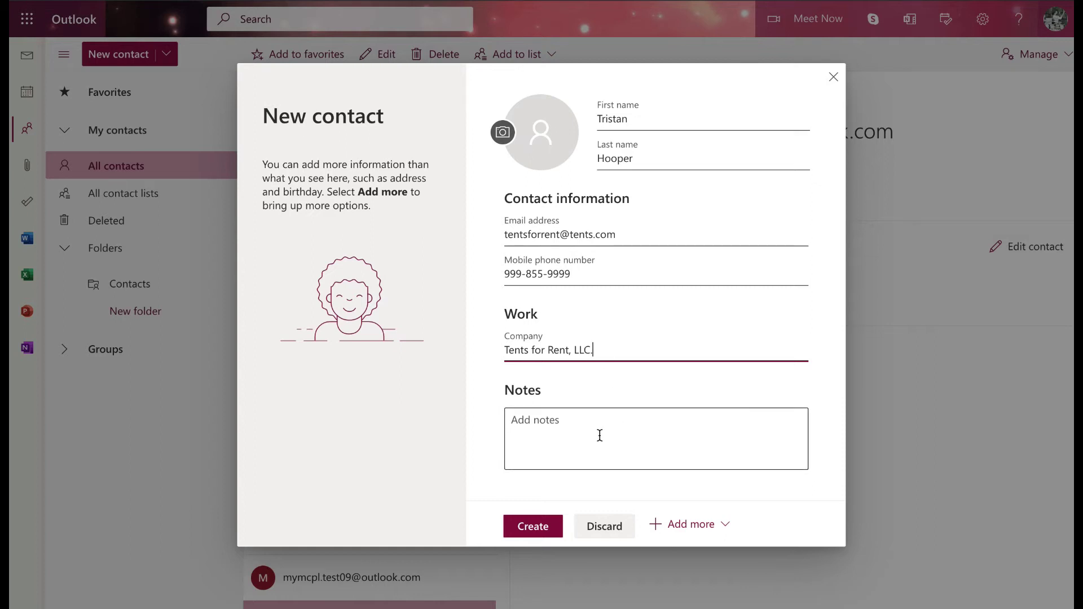
Step: Write the note "12X30' tent $450 for 6 hours" on the new contact
{"action": "left_click", "coordinate": [567, 425]}
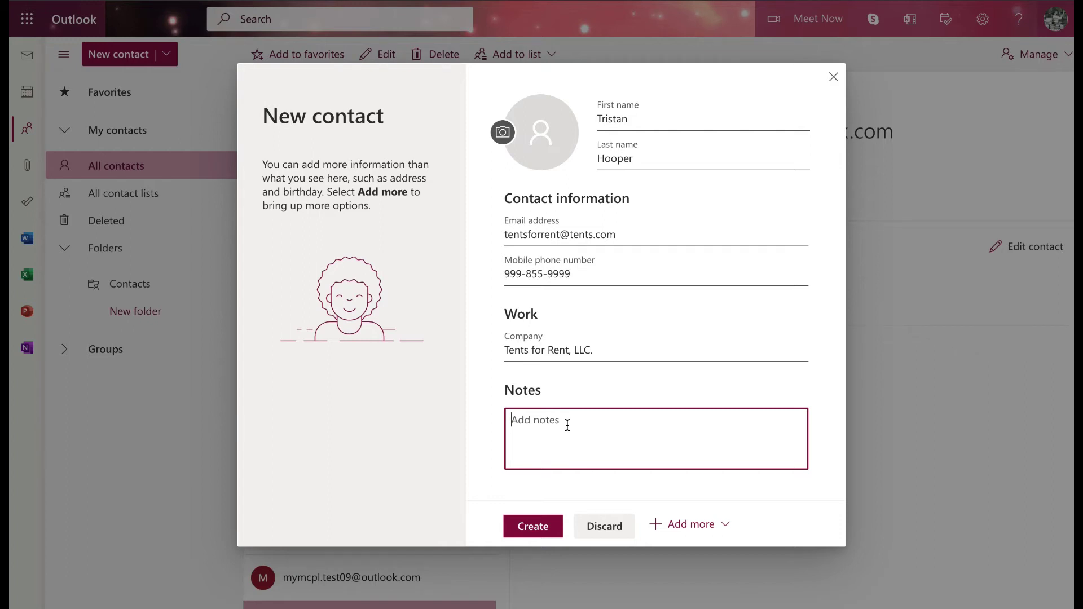
{"action": "type", "text": "12X30' tent $45"}
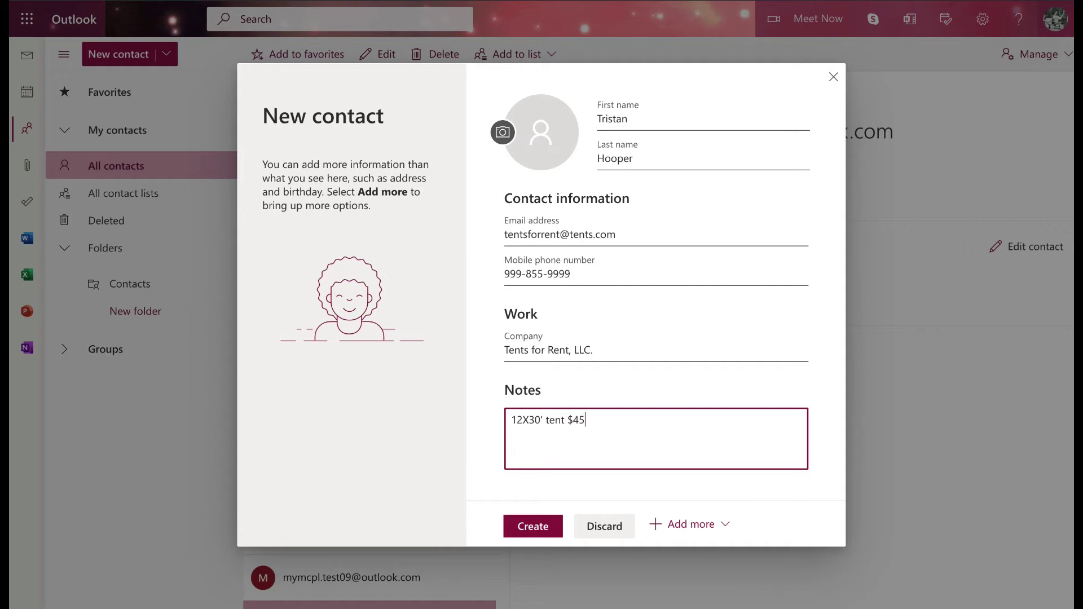
{"action": "type", "text": "0 for 6 hours"}
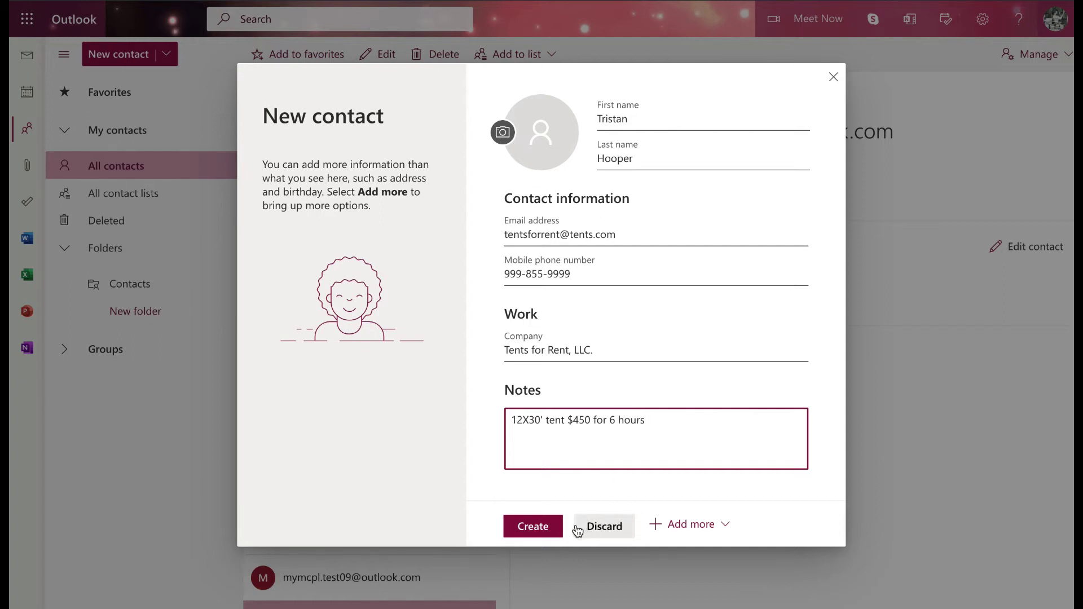
Step: Add a business phone number field, fill it in, and create the contact
{"action": "left_click", "coordinate": [703, 533]}
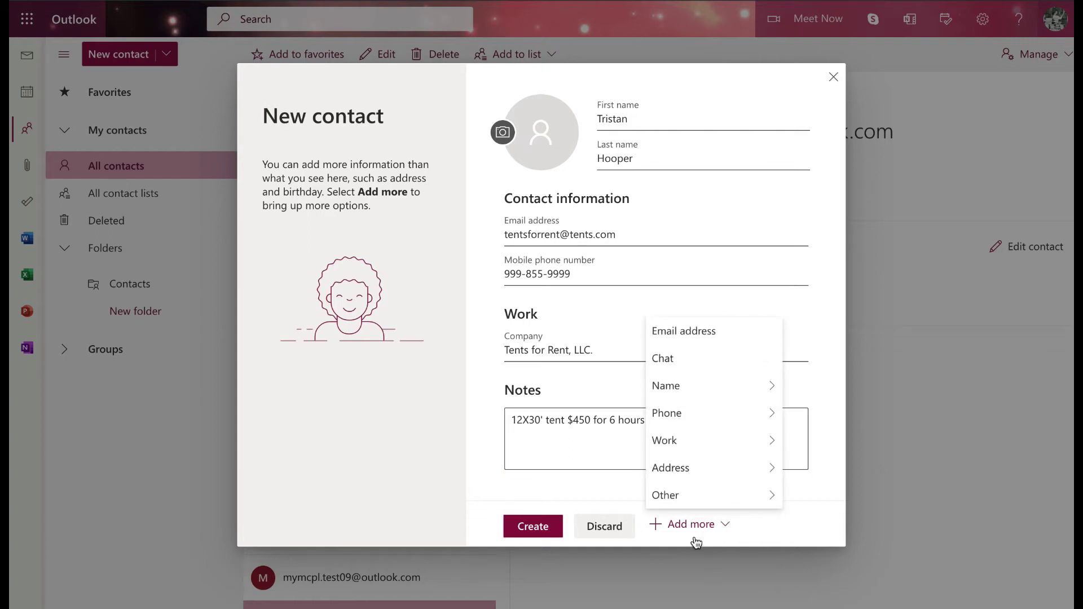
{"action": "mouse_move", "coordinate": [742, 458]}
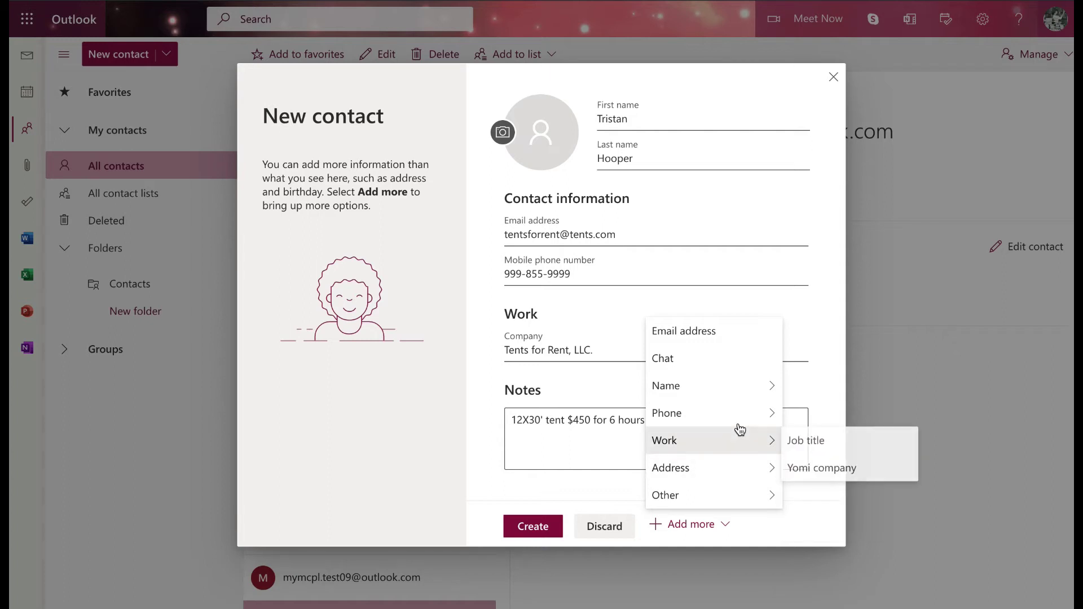
{"action": "mouse_move", "coordinate": [740, 421]}
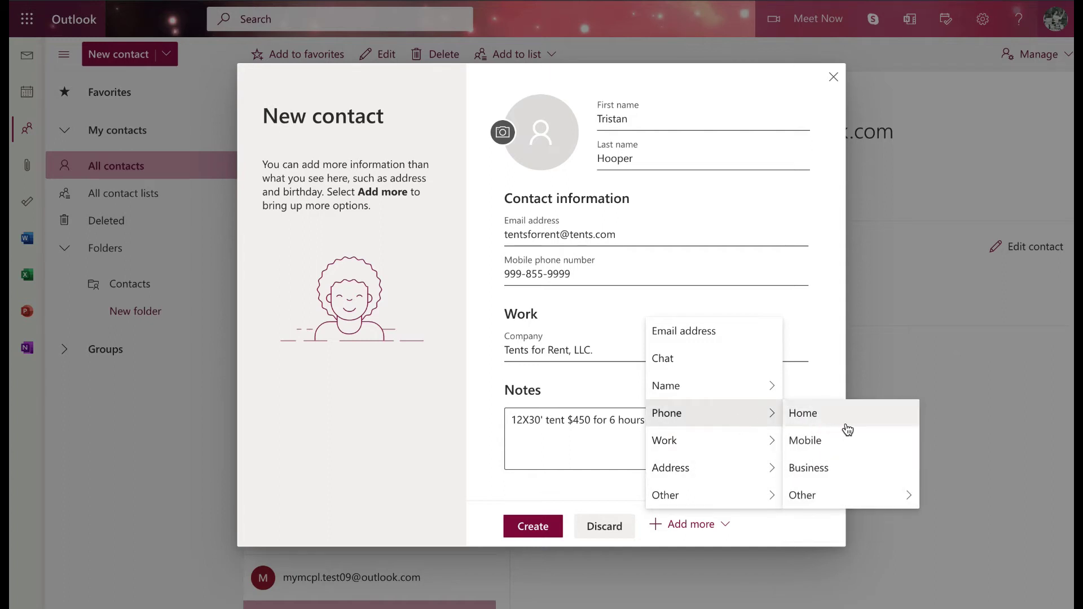
{"action": "left_click", "coordinate": [851, 467]}
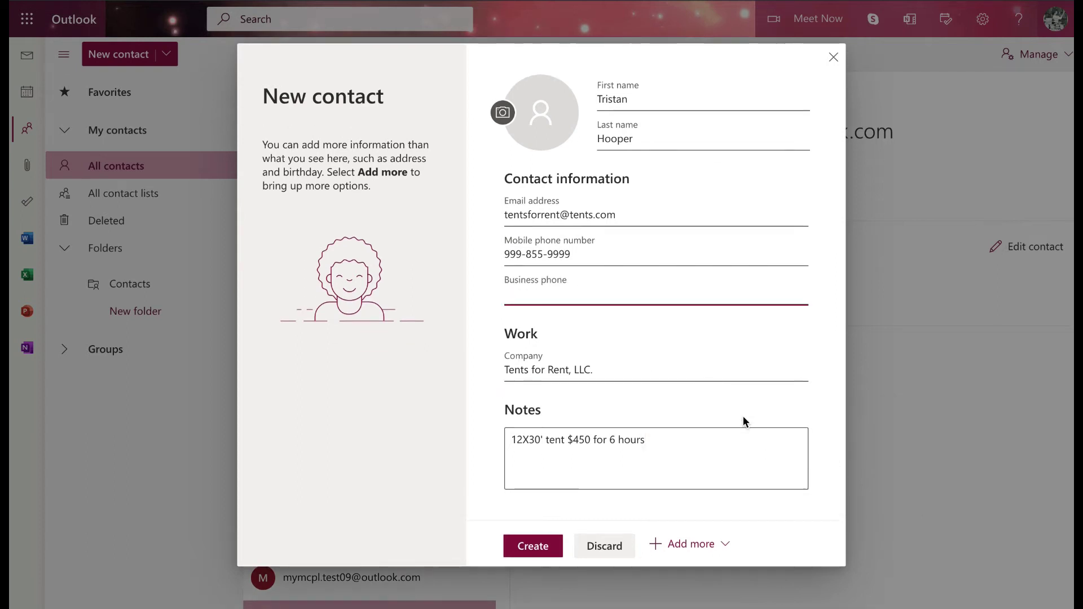
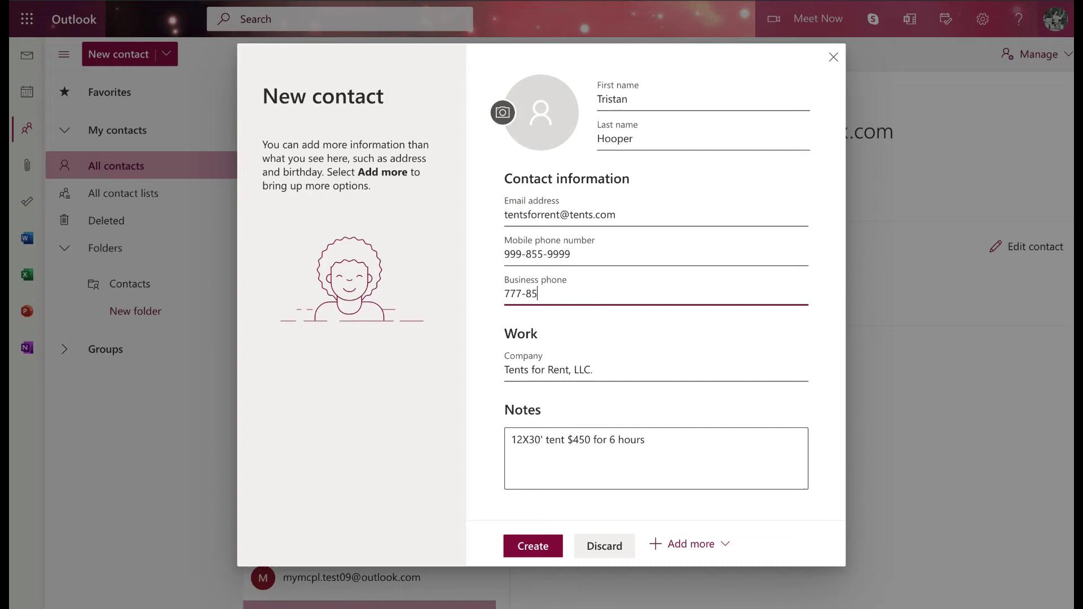
{"action": "left_click", "coordinate": [536, 555]}
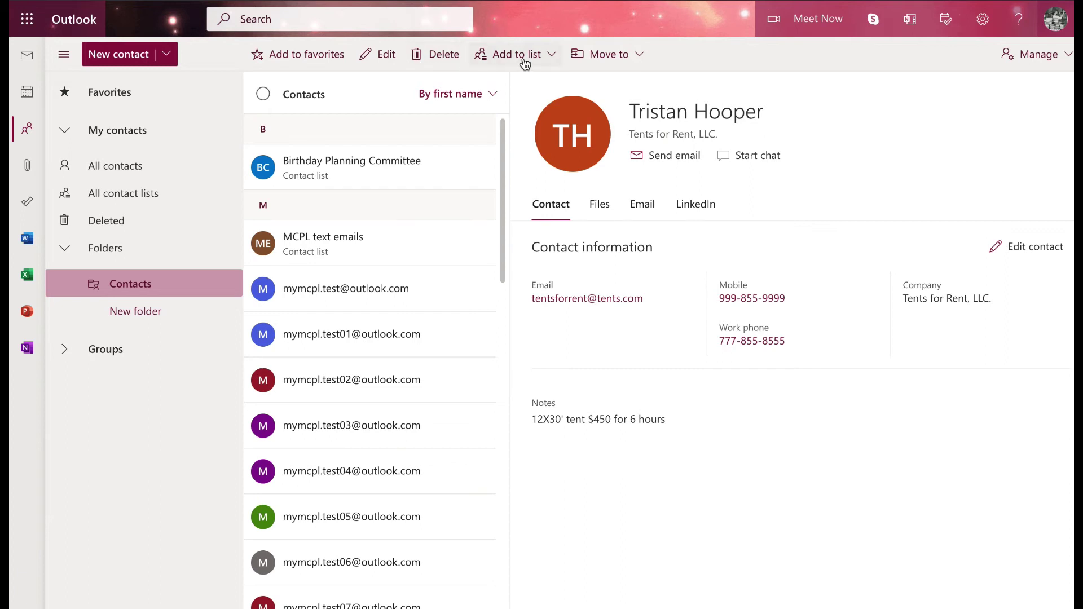
Step: Look at the Move to options without moving, then return to the All contacts list
{"action": "left_click", "coordinate": [642, 63]}
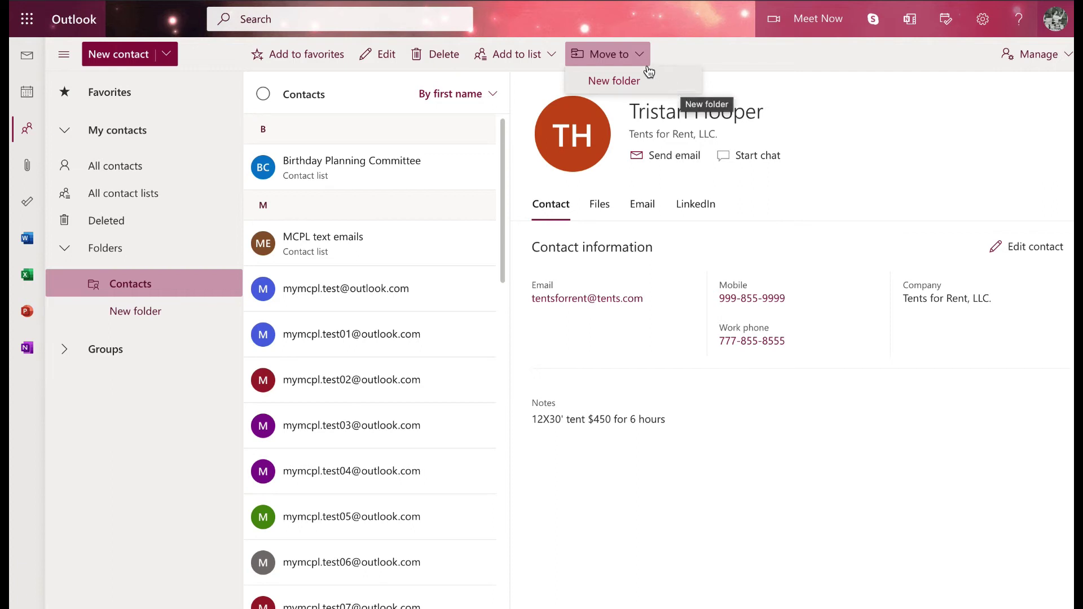
{"action": "left_click", "coordinate": [668, 52]}
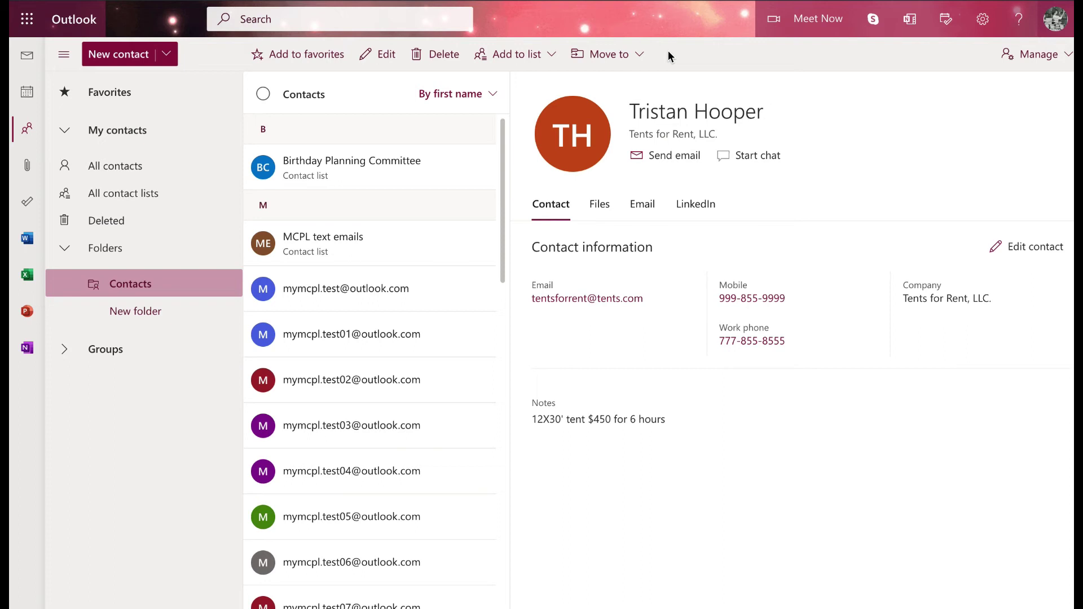
{"action": "left_click", "coordinate": [164, 172]}
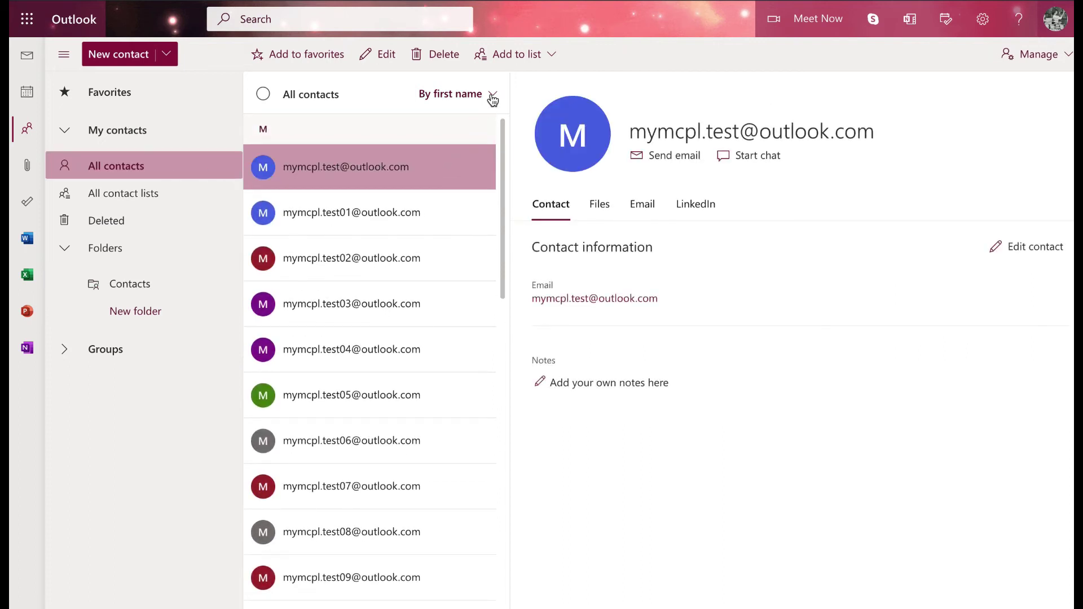
Step: Select the Tents for Rent contact and add it to the Birthday Planning Committee list
{"action": "scroll", "coordinate": [455, 180], "scroll_direction": "down", "scroll_amount": 1}
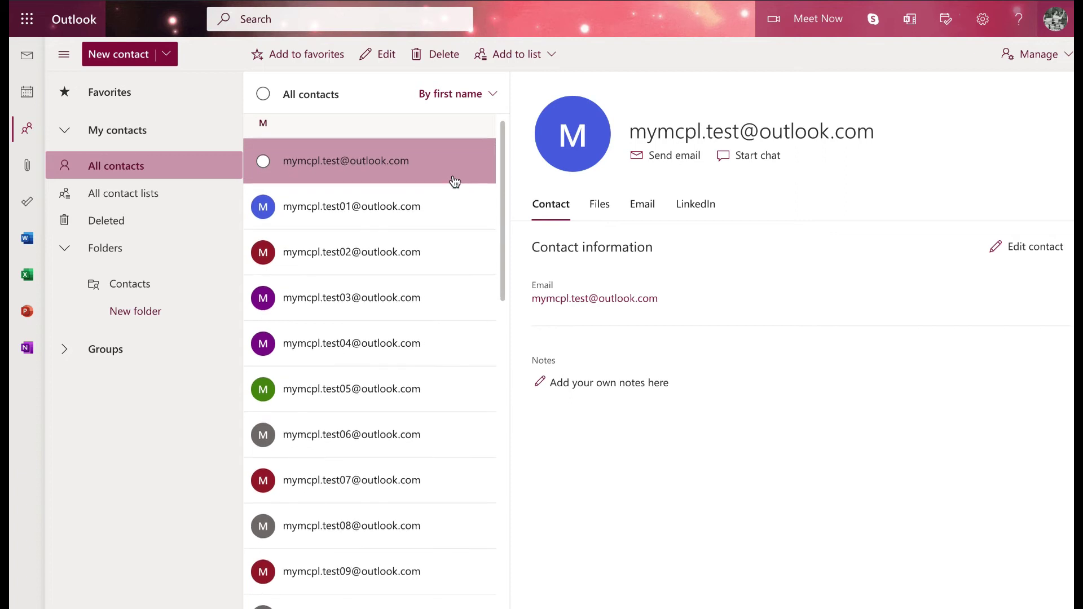
{"action": "scroll", "coordinate": [455, 181], "scroll_direction": "down", "scroll_amount": 15}
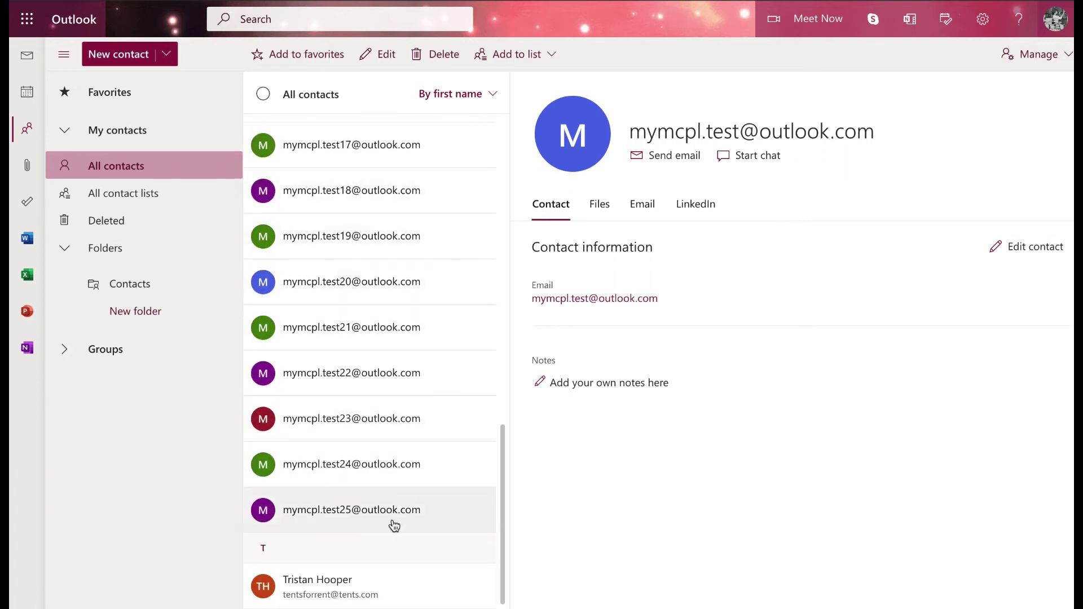
{"action": "left_click", "coordinate": [397, 584]}
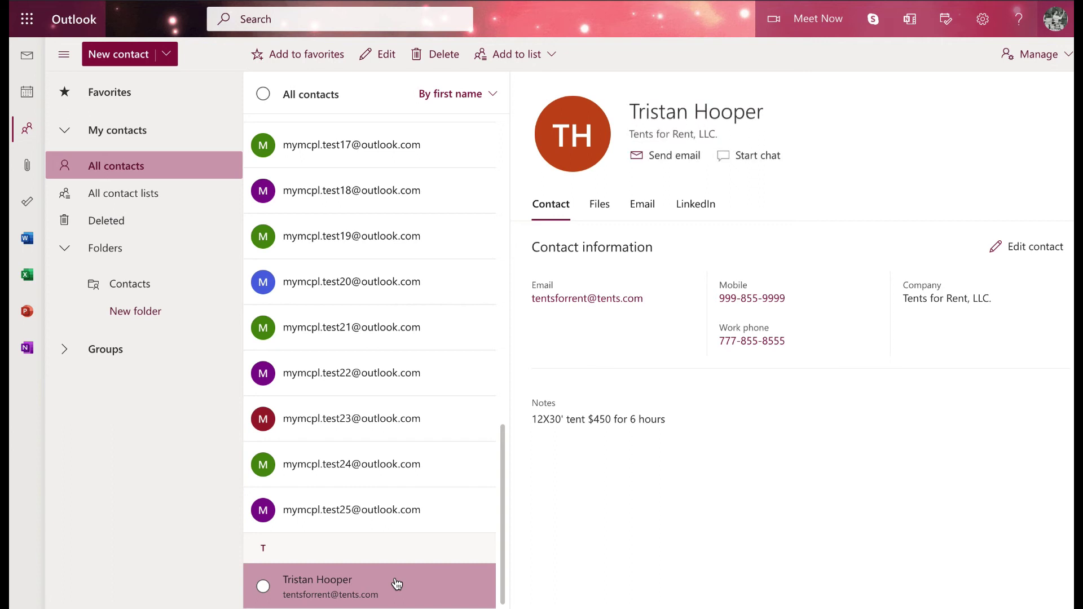
{"action": "left_click", "coordinate": [553, 61]}
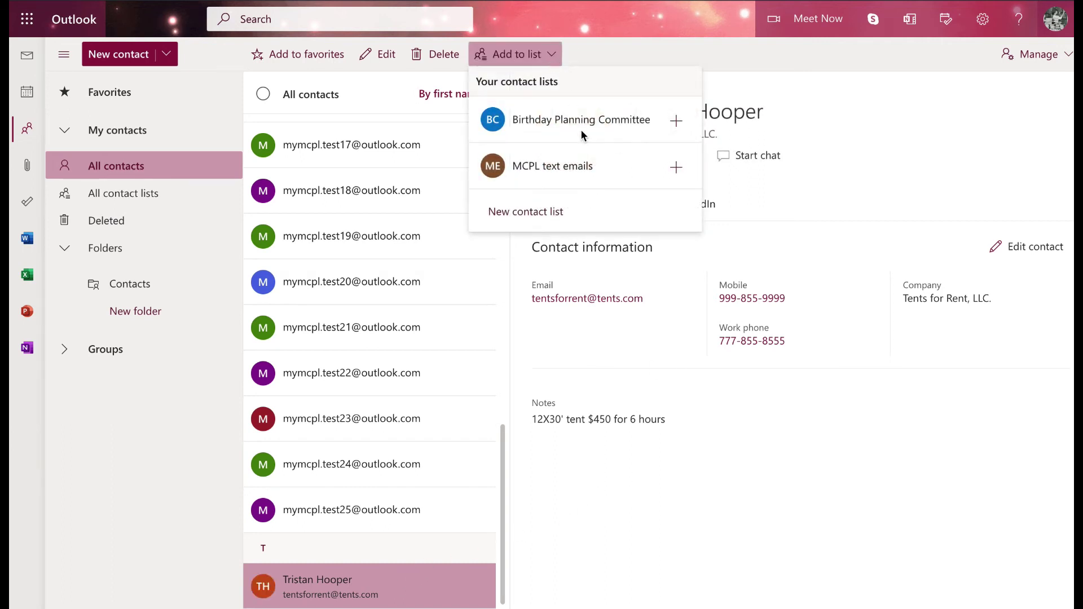
{"action": "left_click", "coordinate": [676, 123]}
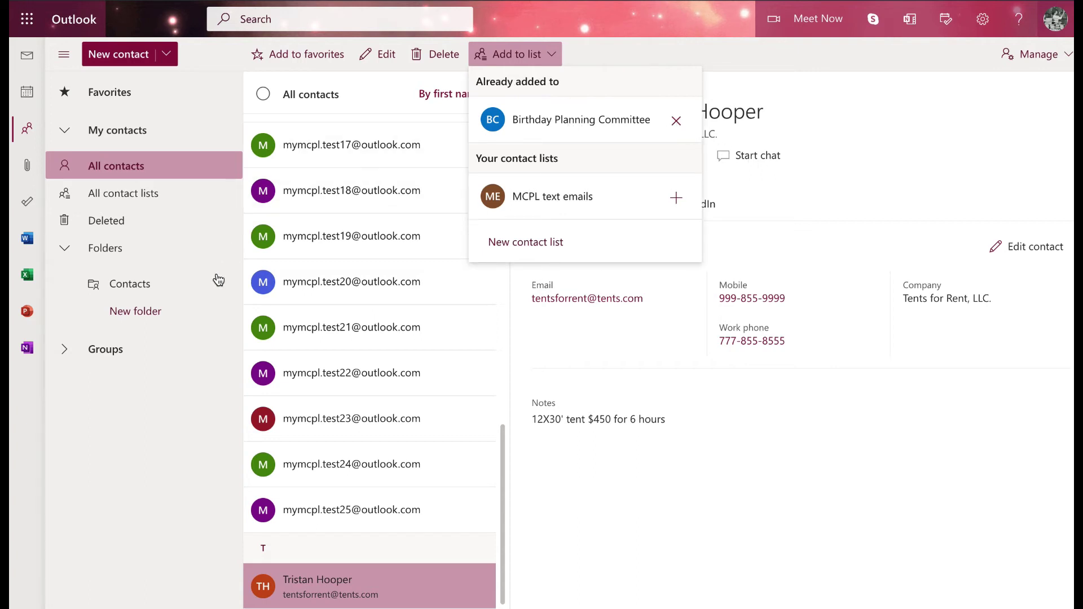
{"action": "left_click", "coordinate": [133, 202]}
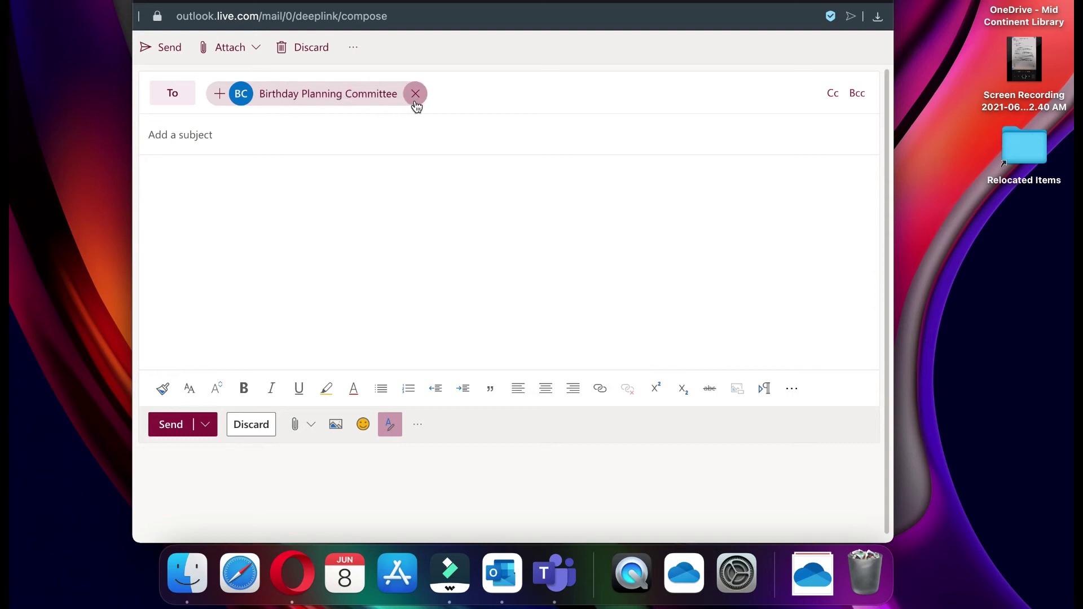
Step: Expand the Birthday Planning Committee recipient chip into its four individual members
{"action": "left_click", "coordinate": [300, 98]}
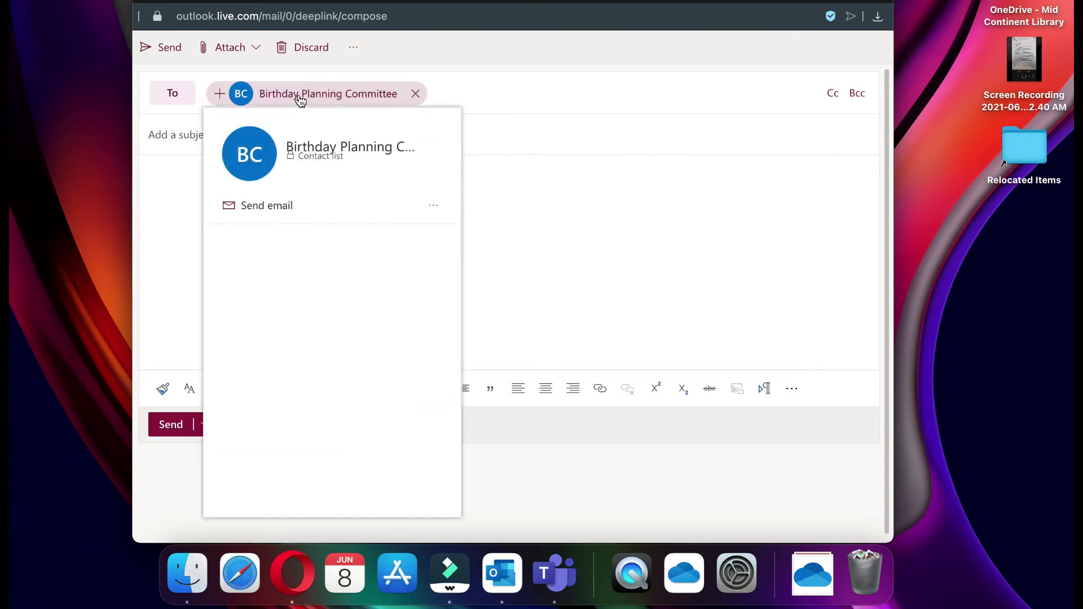
{"action": "left_click", "coordinate": [429, 212]}
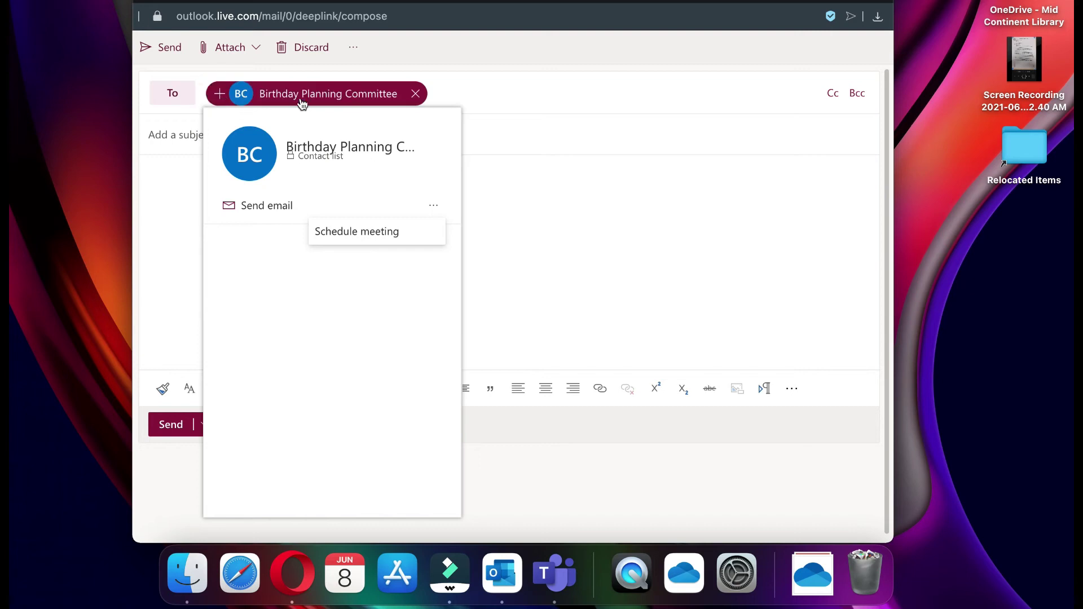
{"action": "left_click", "coordinate": [508, 102]}
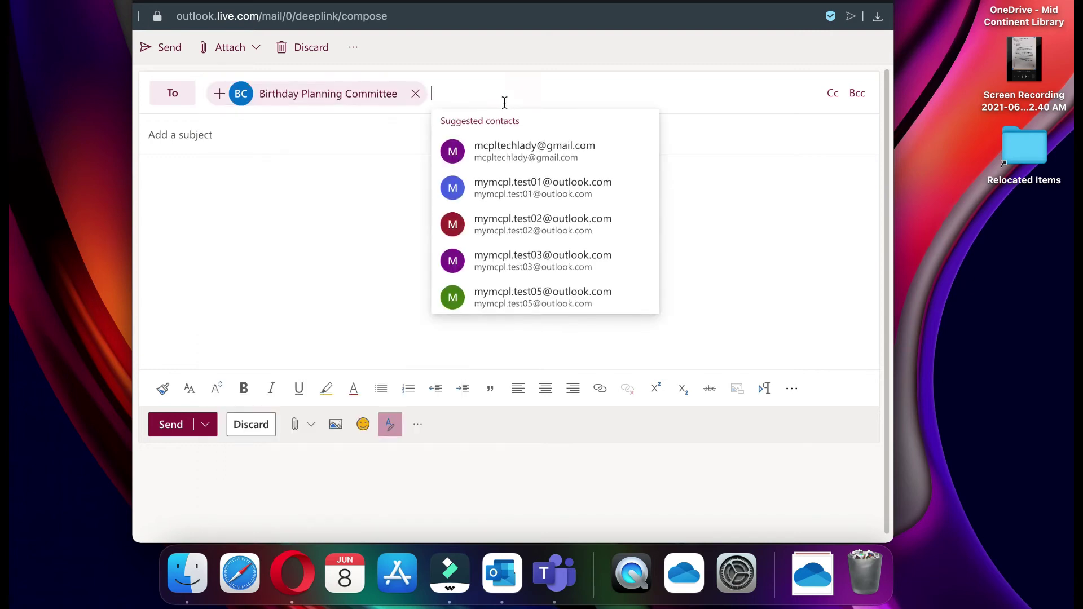
{"action": "left_click", "coordinate": [219, 99]}
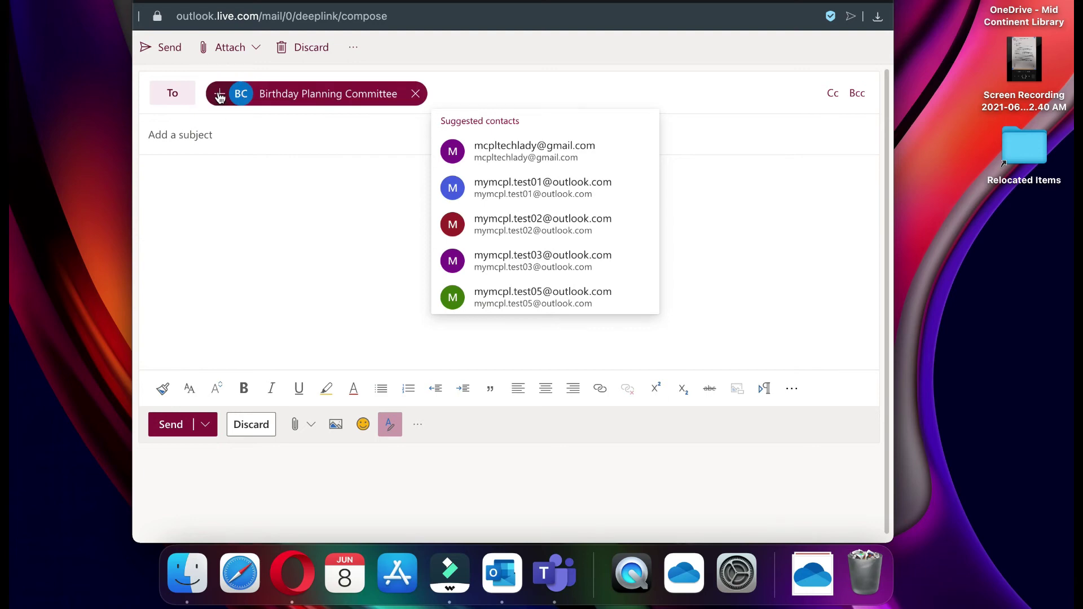
{"action": "left_click", "coordinate": [219, 95]}
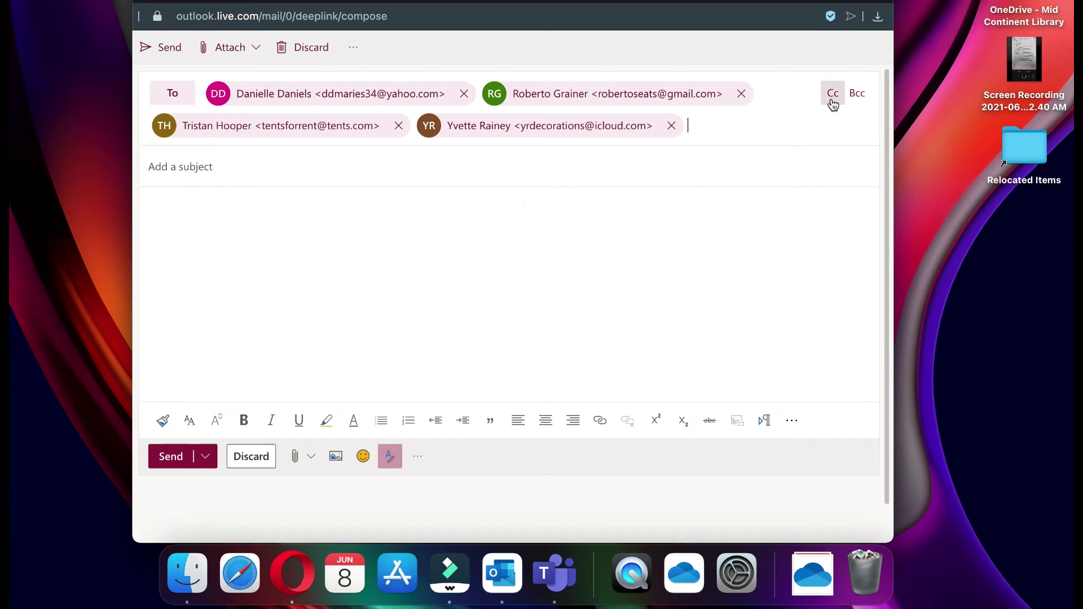
Step: Add a suggested address to the To line and show the Cc line
{"action": "left_click", "coordinate": [704, 129]}
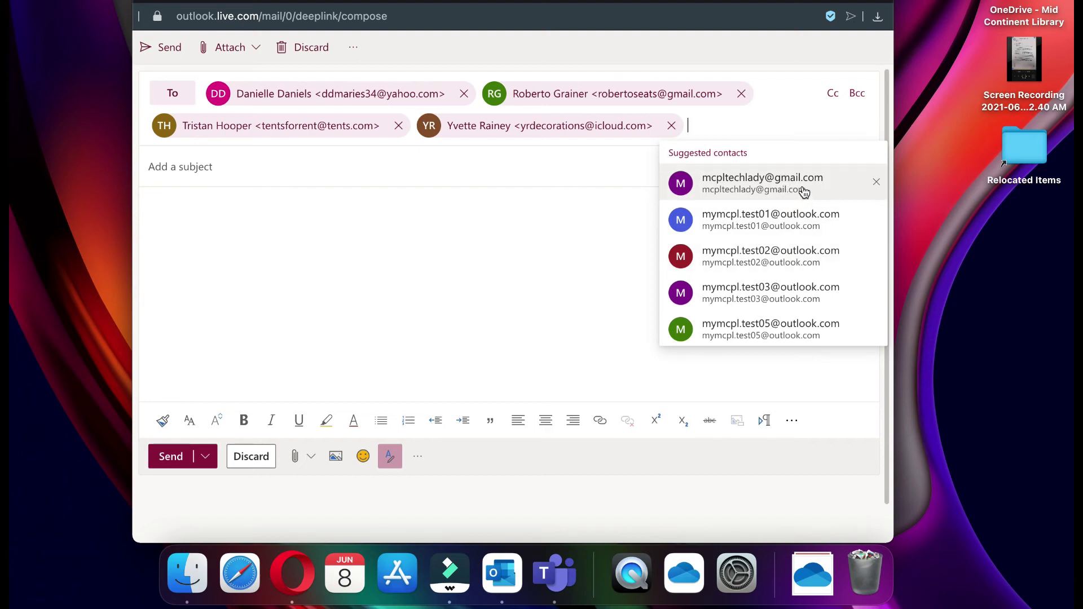
{"action": "left_click", "coordinate": [804, 192]}
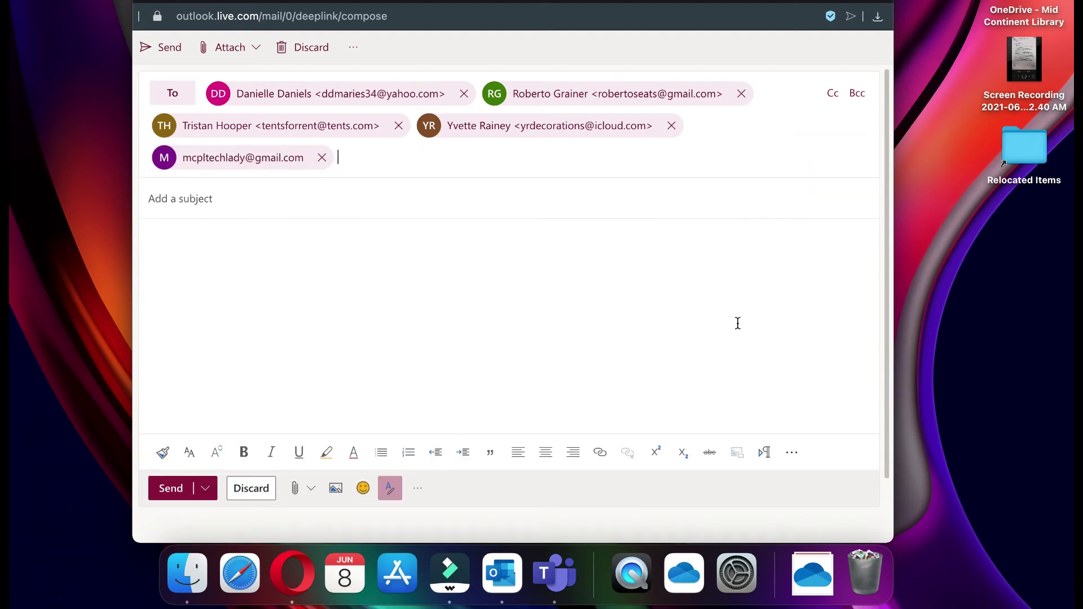
{"action": "left_click", "coordinate": [834, 97]}
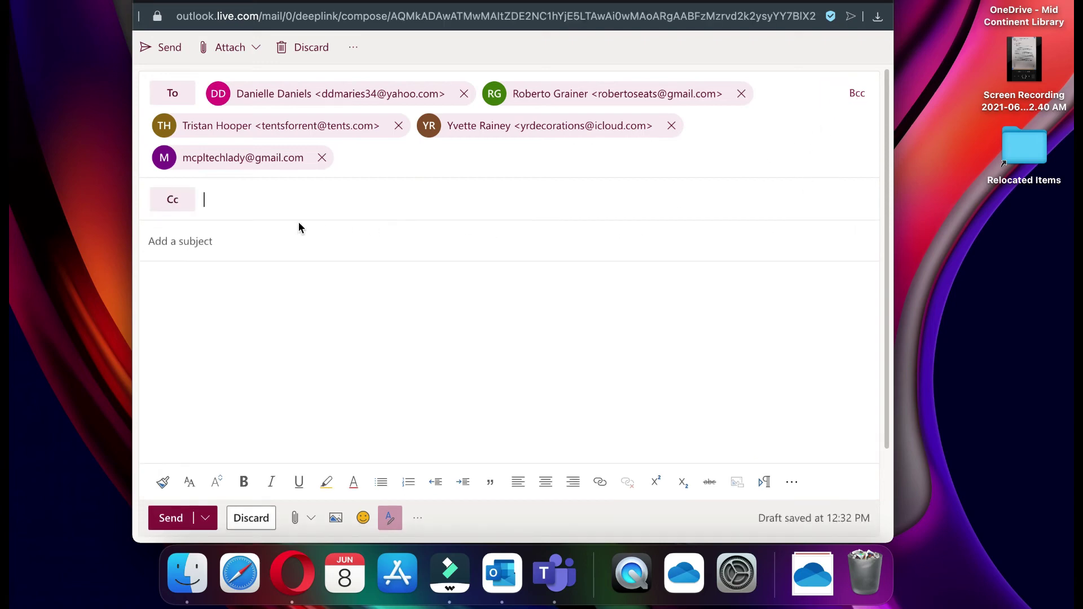
Step: Add the tenth, eleventh and twelfth test contacts to Cc from the contact picker
{"action": "left_click", "coordinate": [215, 202]}
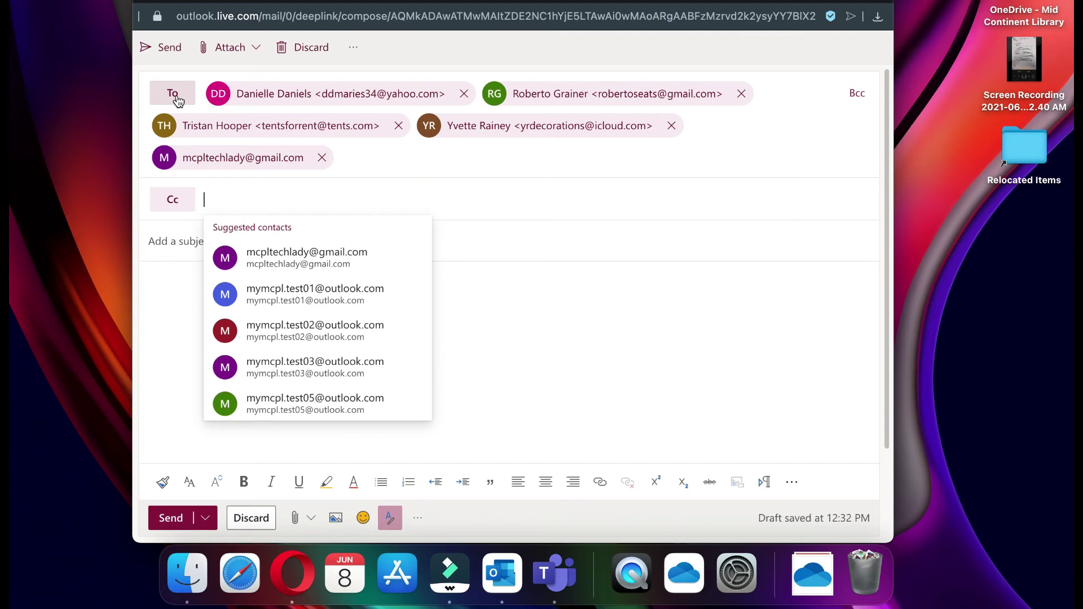
{"action": "left_click", "coordinate": [181, 202]}
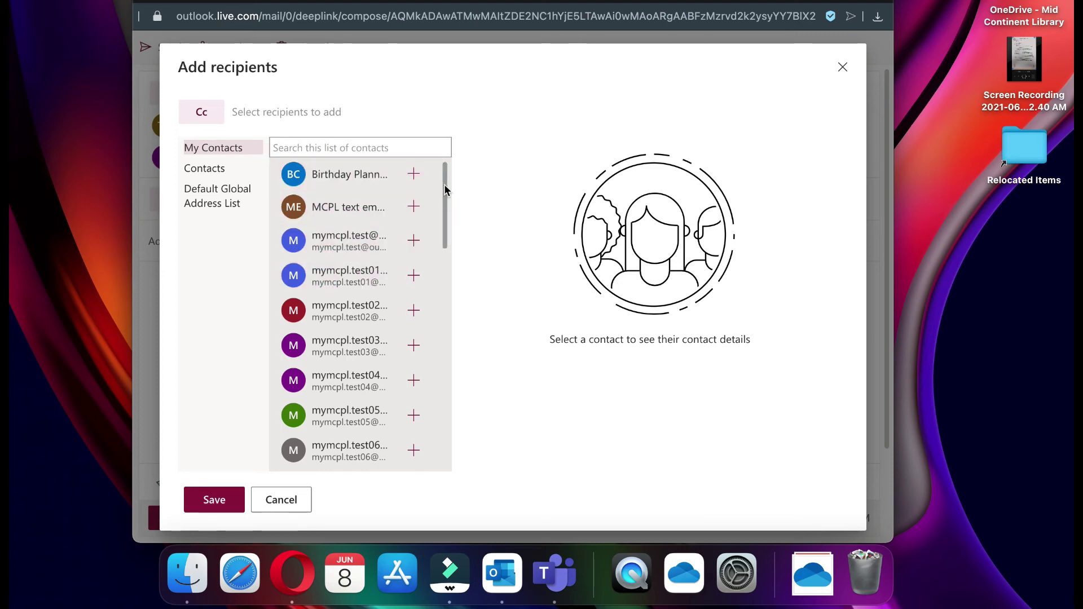
{"action": "left_click_drag", "start_coordinate": [444, 190], "coordinate": [435, 273]}
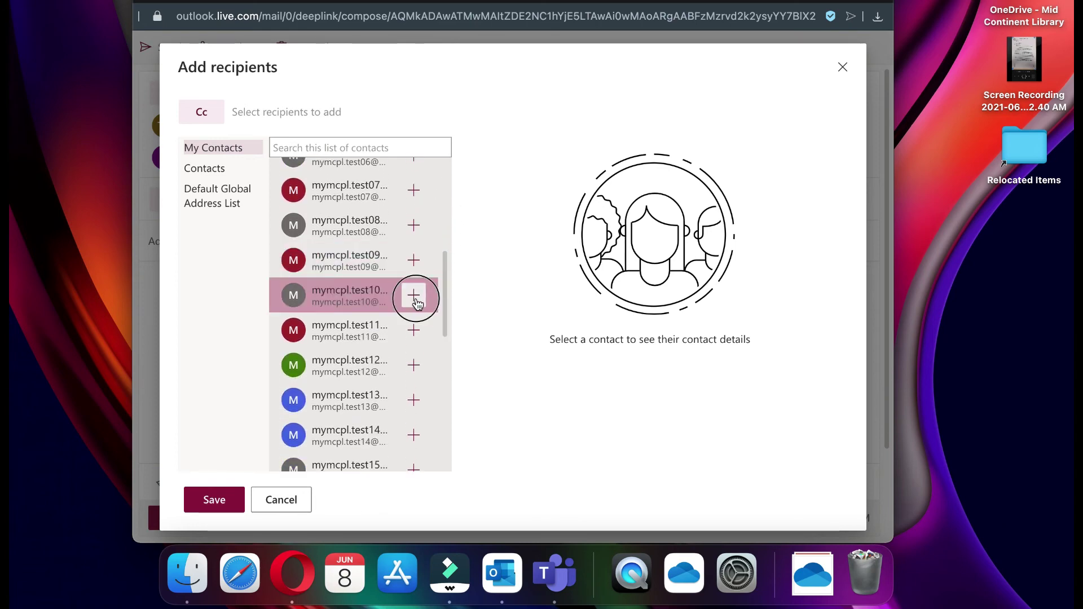
{"action": "left_click", "coordinate": [423, 302]}
{"action": "left_click", "coordinate": [416, 334]}
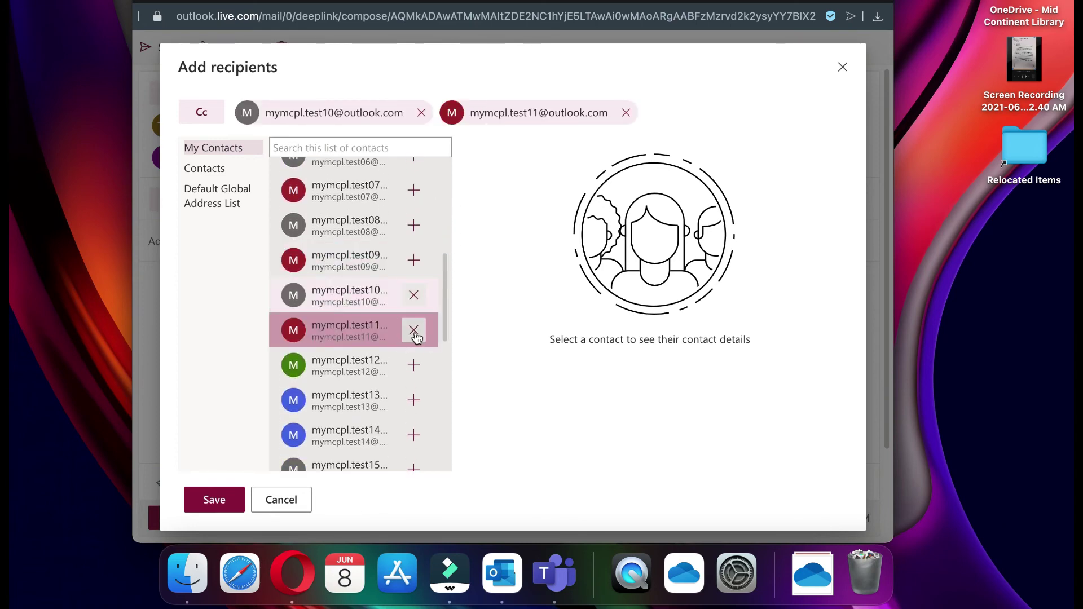
{"action": "left_click", "coordinate": [414, 367]}
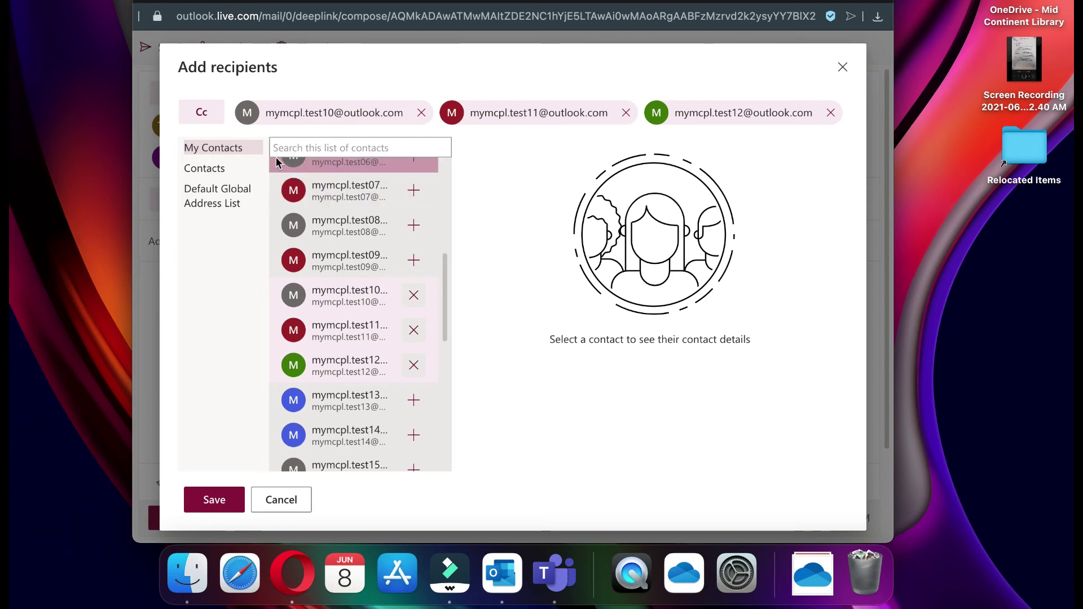
{"action": "left_click", "coordinate": [212, 502]}
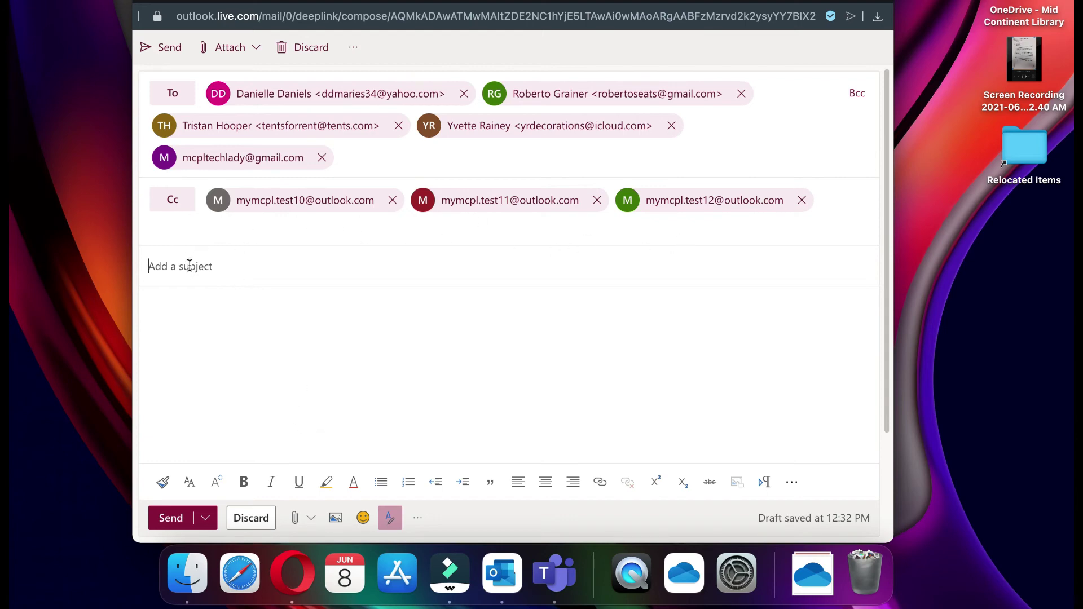
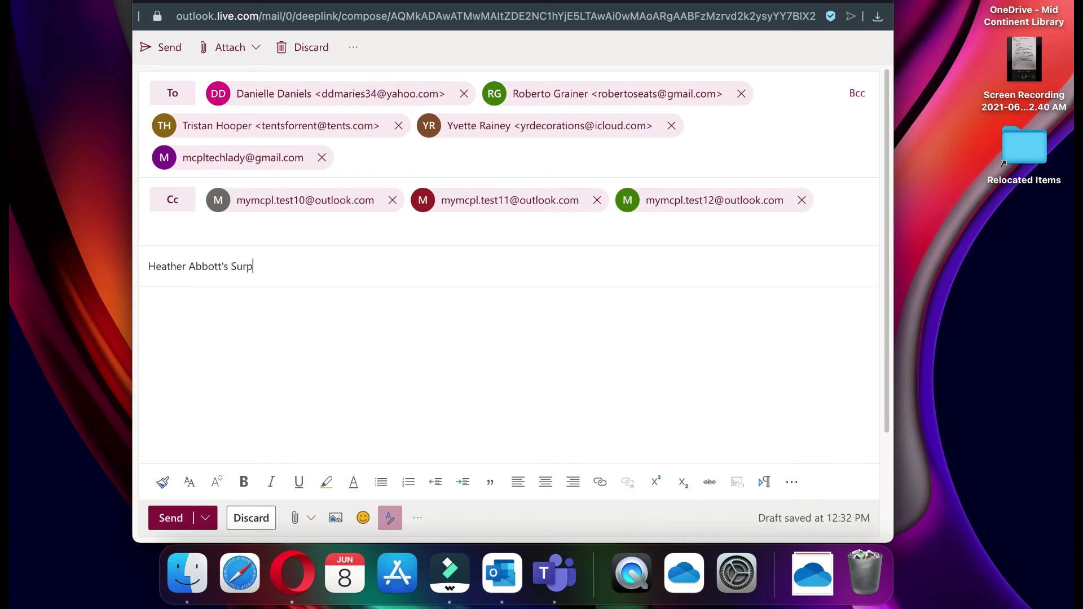
Step: Enter a surprise birthday party subject and attach John Doe Resume.pdf and John Doe.docx
{"action": "type", "text": "rise Birthday Party"}
{"action": "left_click", "coordinate": [248, 50]}
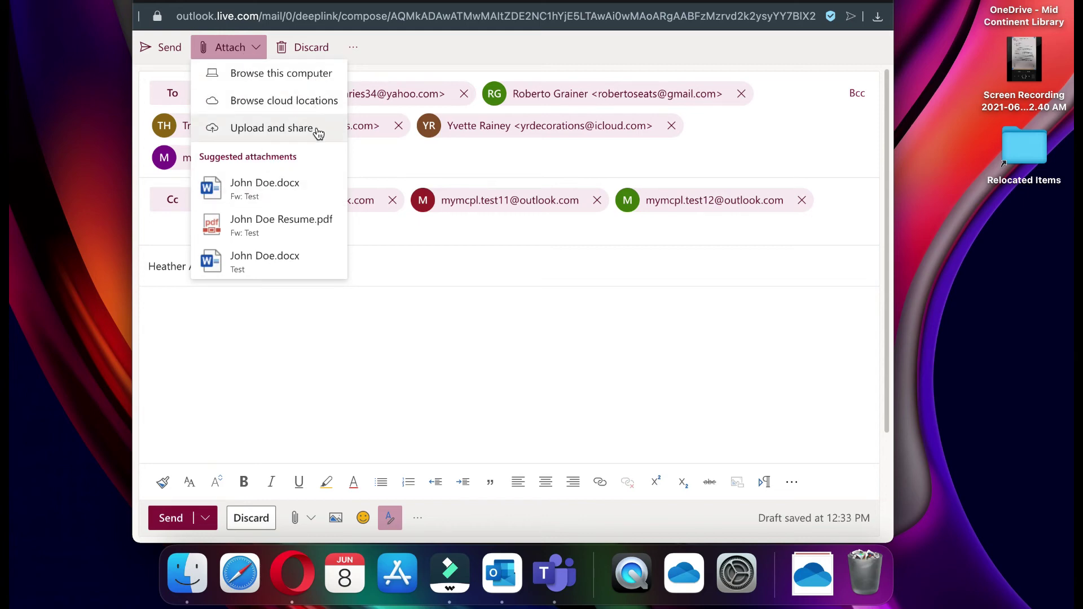
{"action": "left_click", "coordinate": [314, 220]}
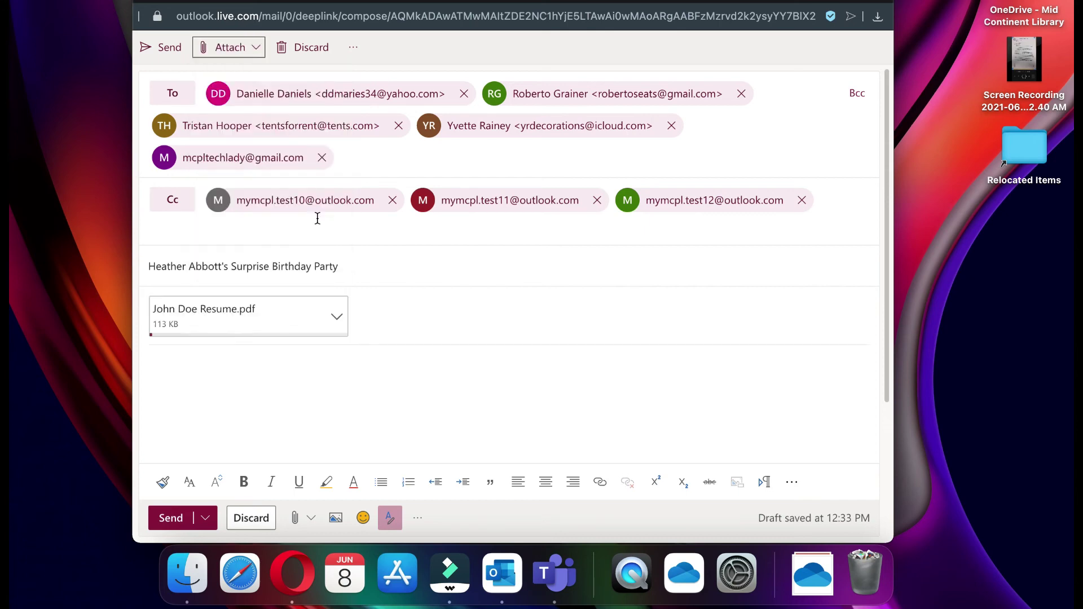
{"action": "left_click", "coordinate": [255, 47]}
{"action": "left_click", "coordinate": [307, 260]}
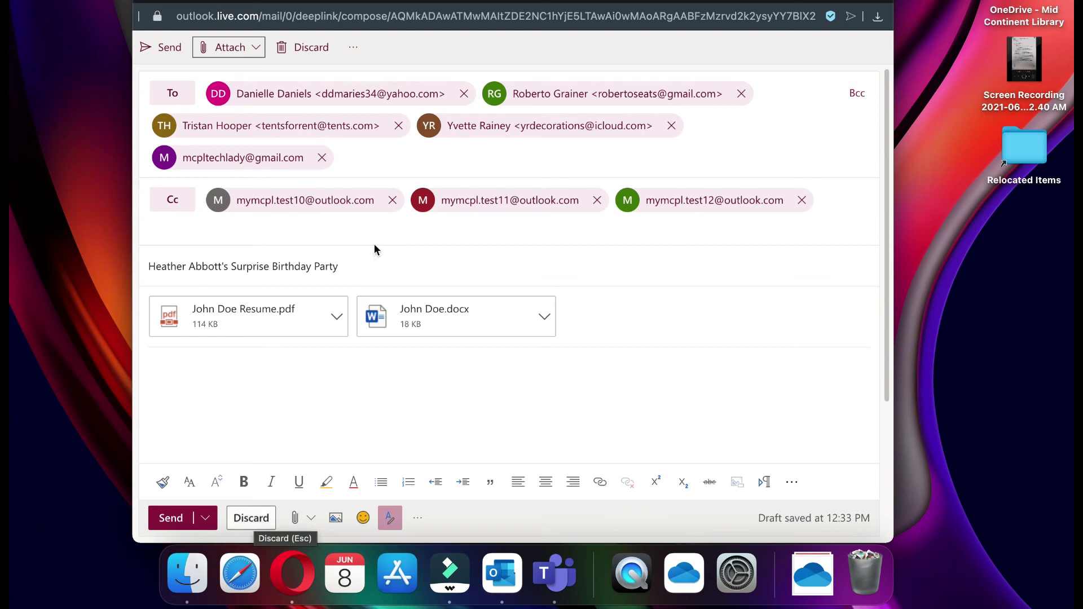
Step: Check the draft's extra message options, then return to the subject and message body
{"action": "left_click", "coordinate": [353, 49]}
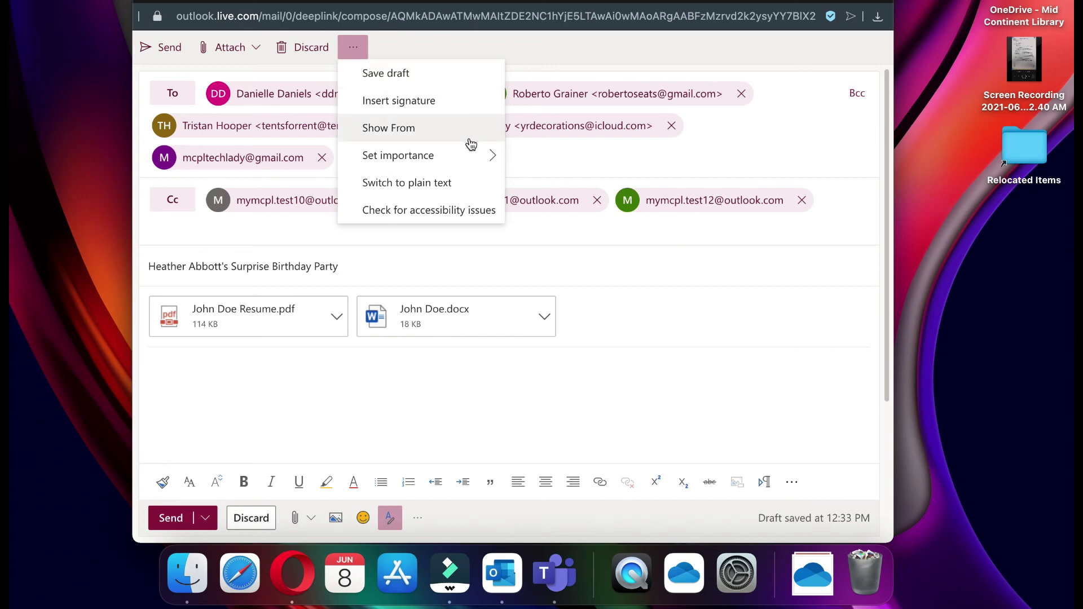
{"action": "mouse_move", "coordinate": [480, 164]}
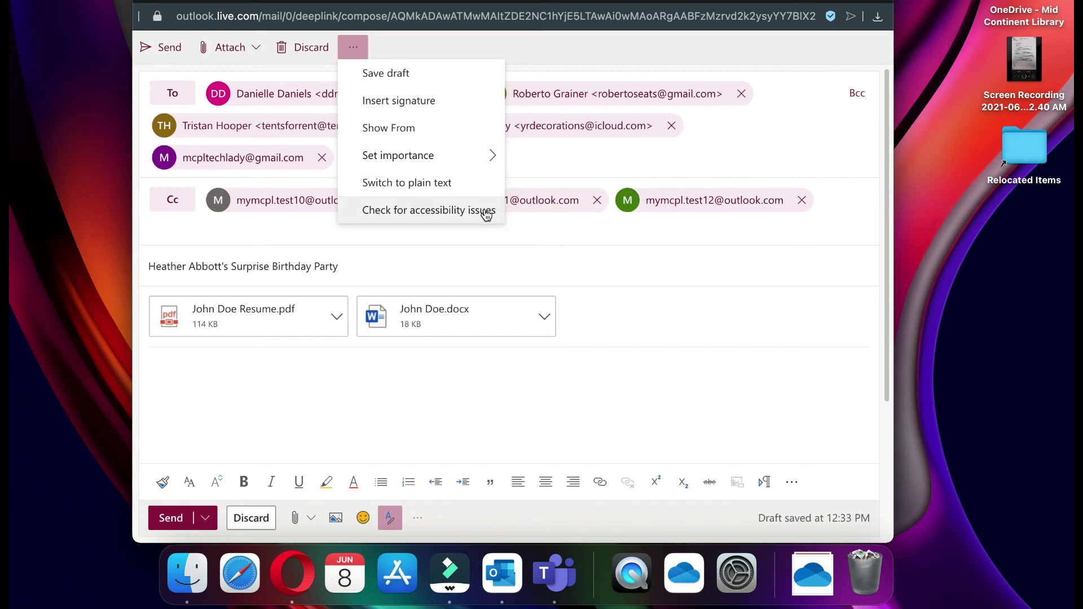
{"action": "key", "text": "Escape"}
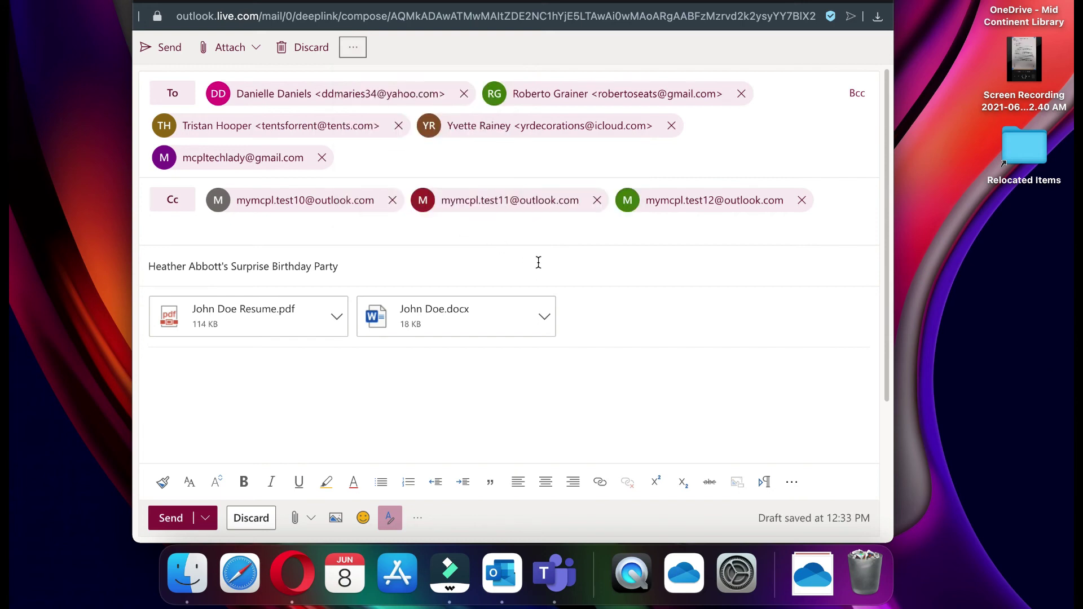
{"action": "left_click", "coordinate": [527, 264]}
{"action": "left_click", "coordinate": [187, 364]}
Step: Discard the party draft and return to the Birthday Planning Committee list in the browser
{"action": "left_click", "coordinate": [259, 525]}
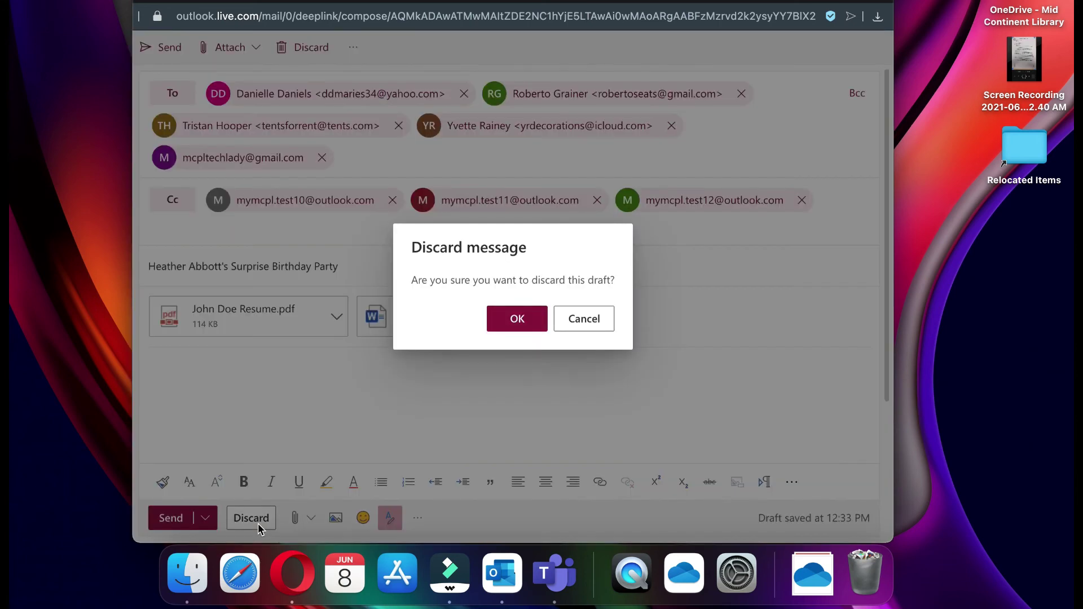
{"action": "left_click", "coordinate": [519, 318]}
{"action": "left_click", "coordinate": [295, 590]}
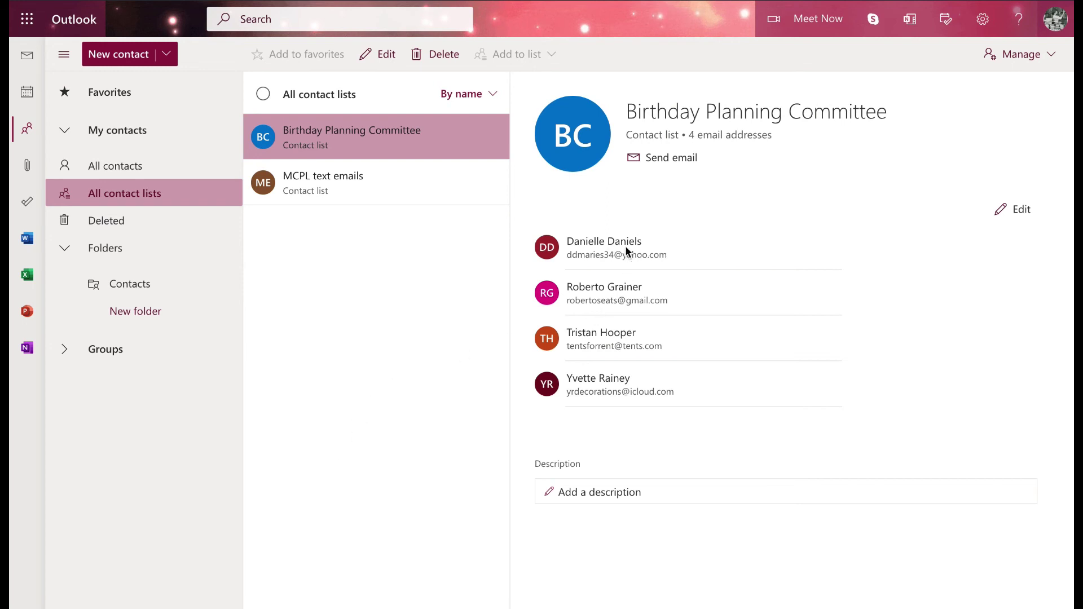
{"action": "left_click", "coordinate": [1022, 210]}
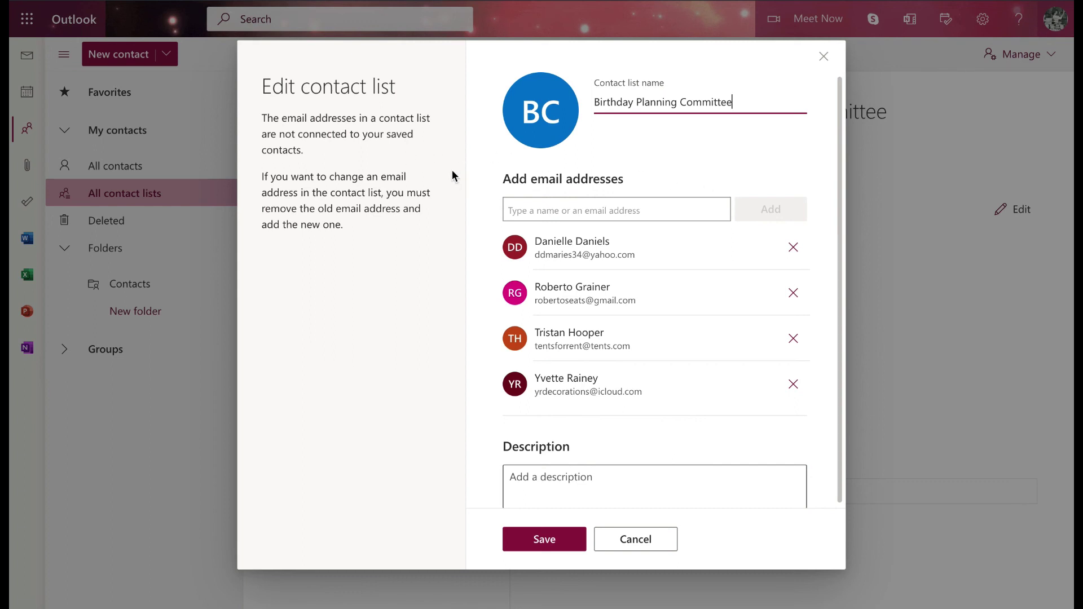
{"action": "double_click", "coordinate": [265, 119]}
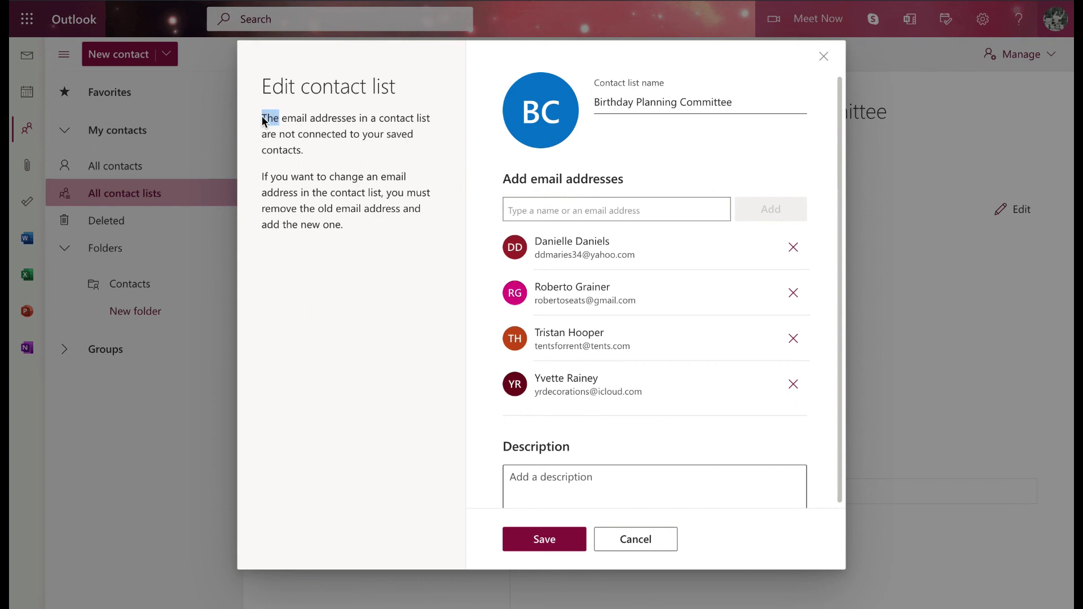
{"action": "left_click", "coordinate": [263, 121]}
{"action": "left_click", "coordinate": [623, 542]}
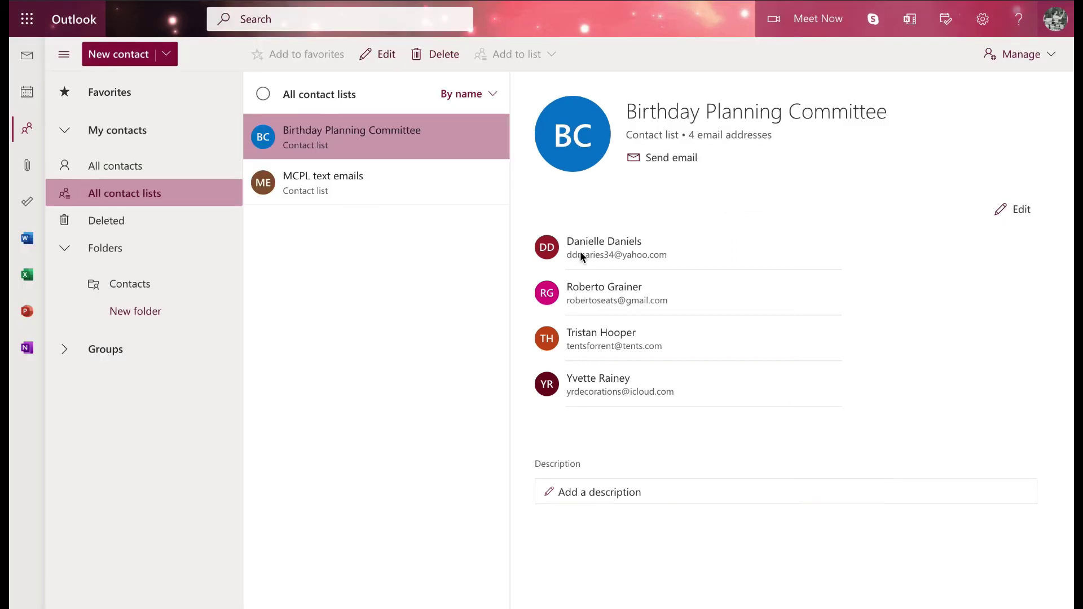
Step: Select the three committee contacts in Deleted contacts and restore them
{"action": "left_click", "coordinate": [138, 225]}
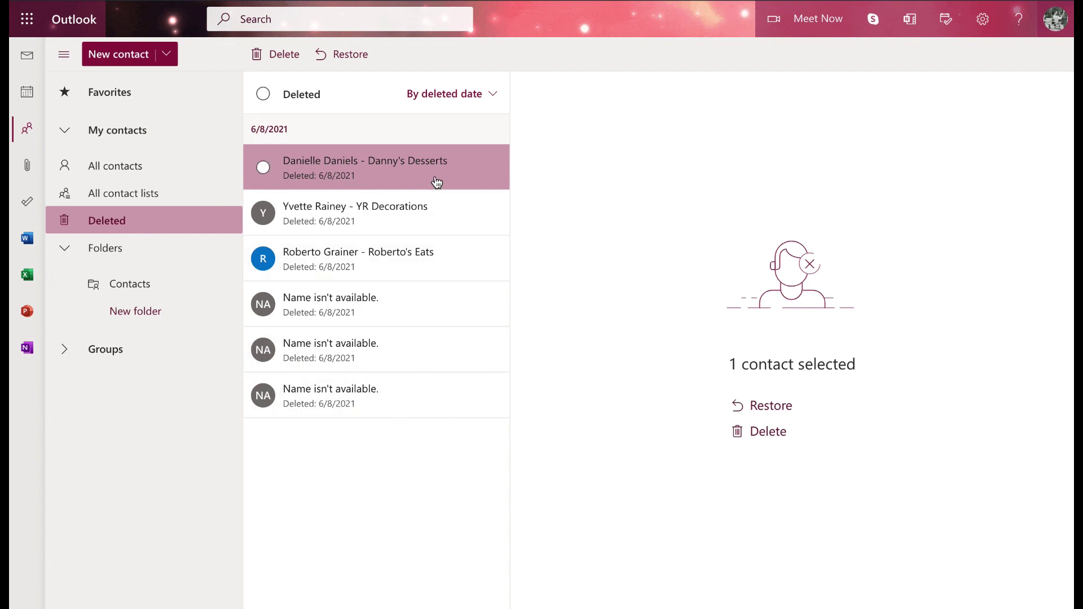
{"action": "left_click", "coordinate": [263, 167]}
{"action": "left_click", "coordinate": [262, 213]}
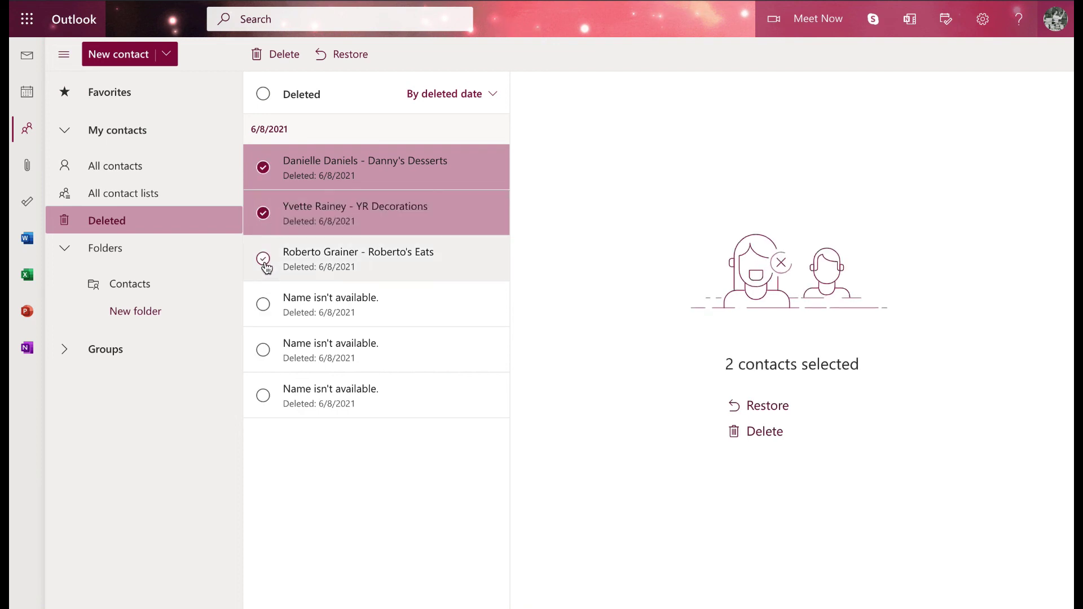
{"action": "left_click", "coordinate": [263, 259]}
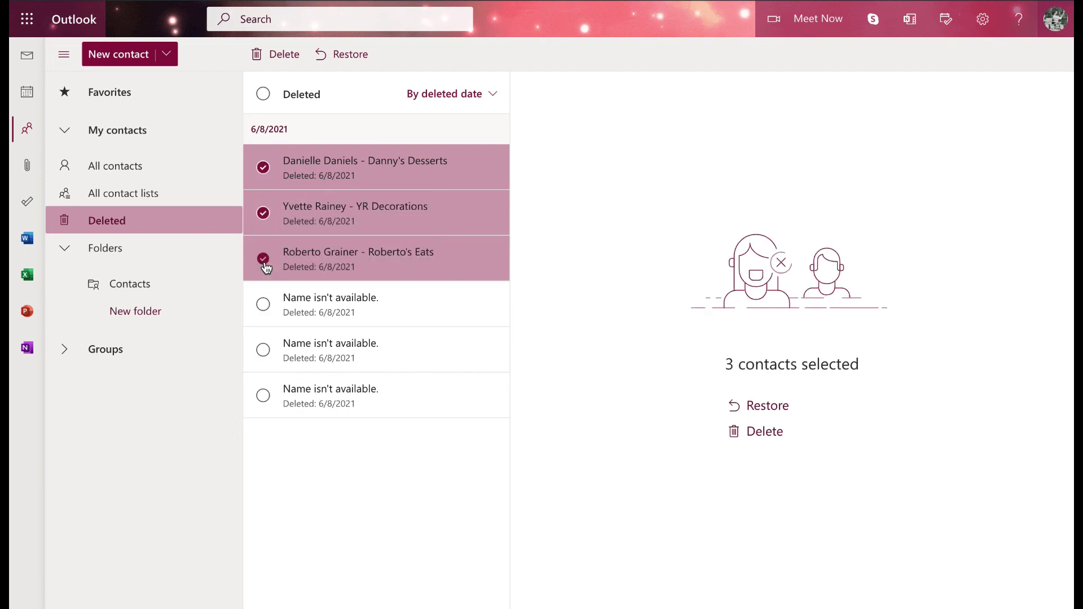
{"action": "left_click", "coordinate": [768, 406]}
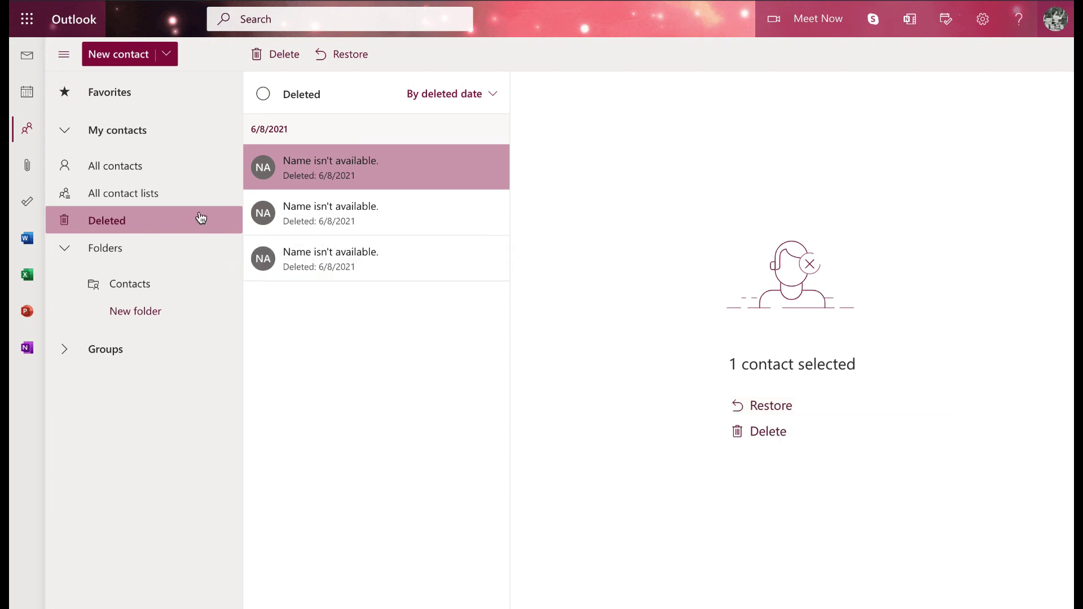
Step: Sort All contacts by Recently added and browse the restored committee members' details
{"action": "left_click", "coordinate": [135, 168]}
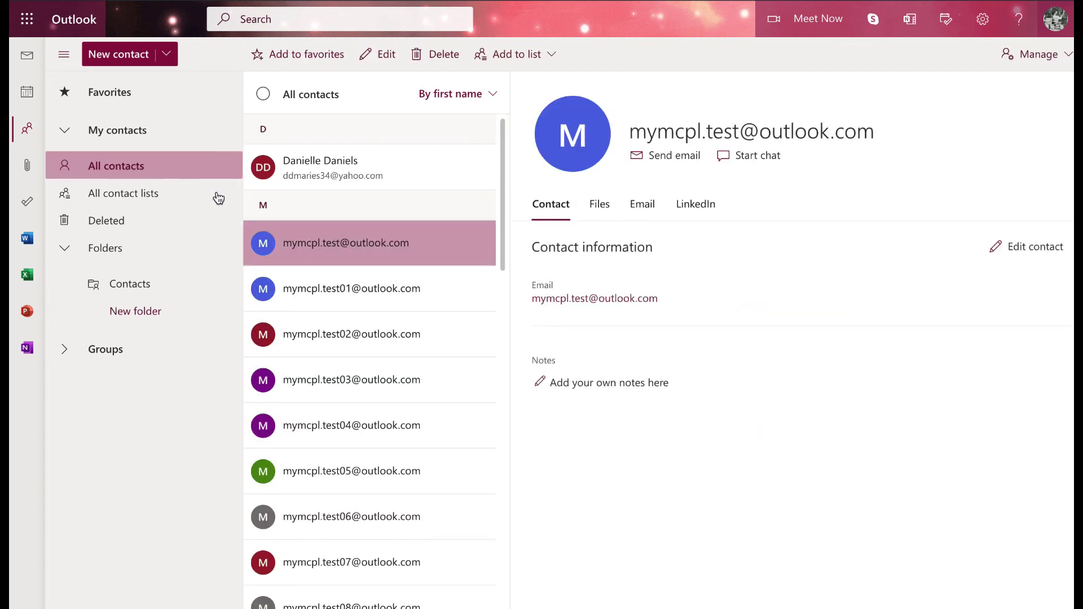
{"action": "left_click", "coordinate": [493, 96]}
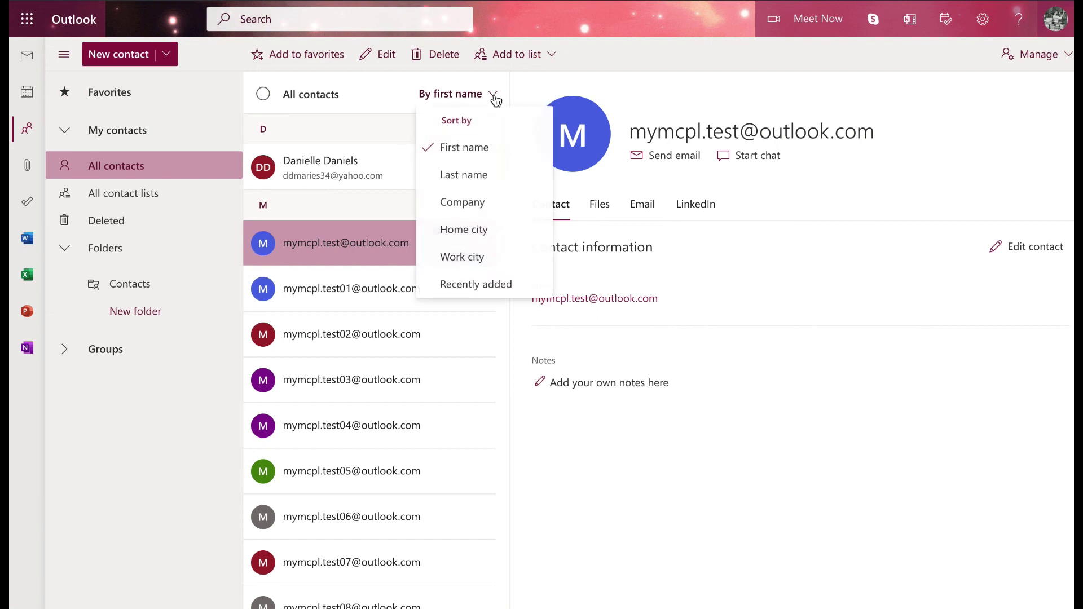
{"action": "left_click", "coordinate": [494, 284]}
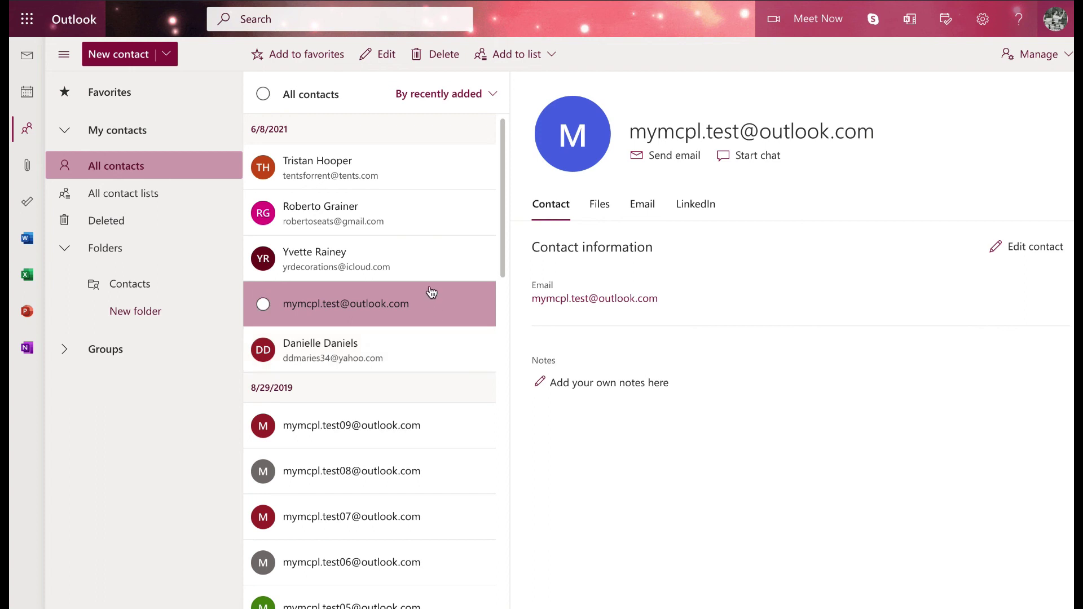
{"action": "left_click", "coordinate": [421, 223]}
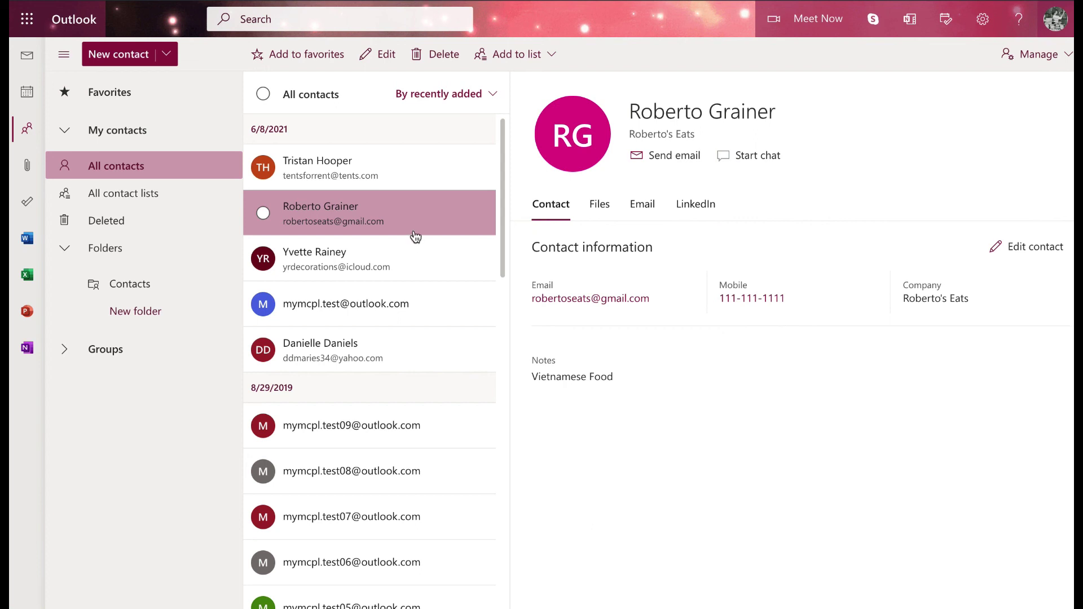
{"action": "left_click", "coordinate": [408, 264]}
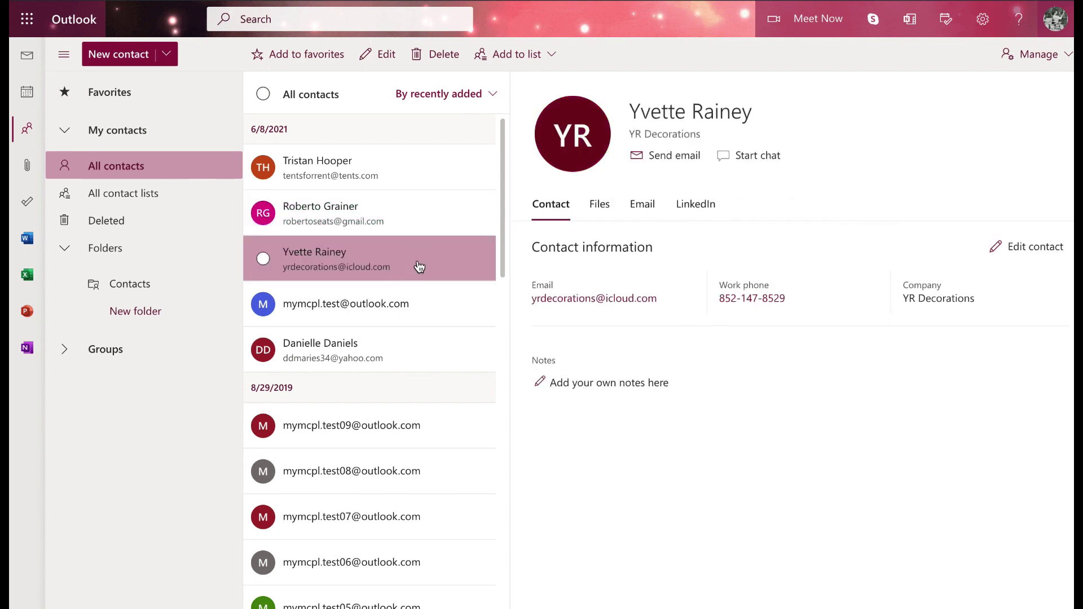
{"action": "key", "text": "Down"}
{"action": "key", "text": "Down"}
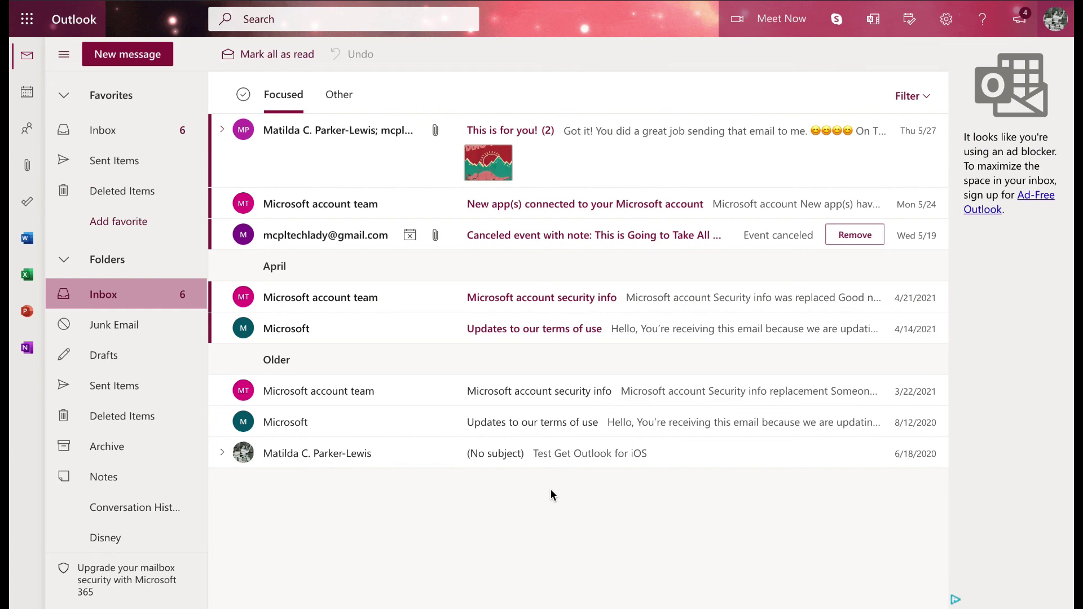
Step: Switch to the People view and start a new contact
{"action": "left_click", "coordinate": [28, 133]}
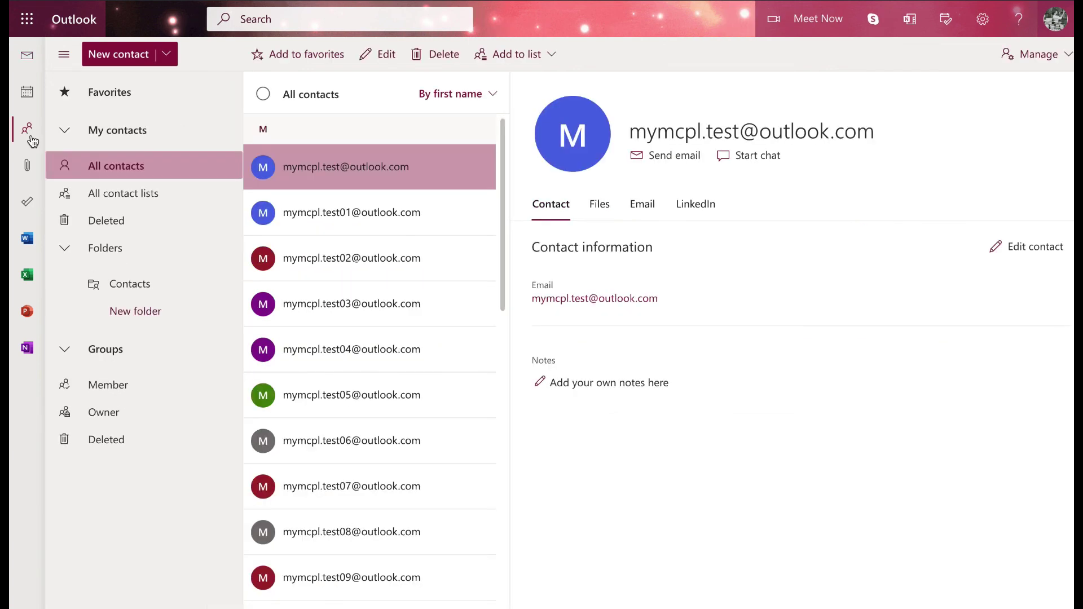
{"action": "key", "text": "n"}
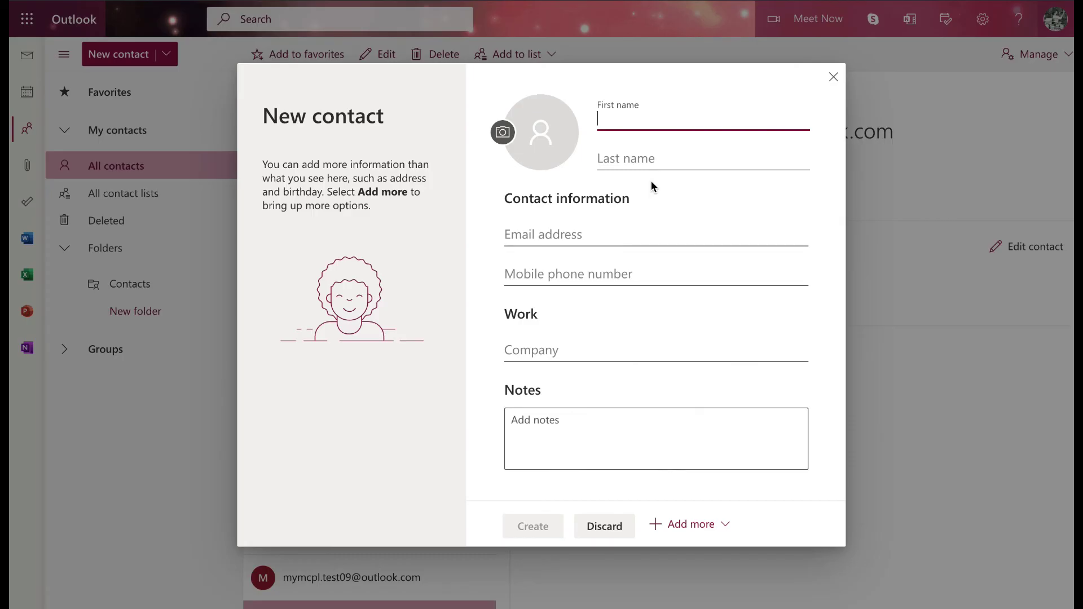